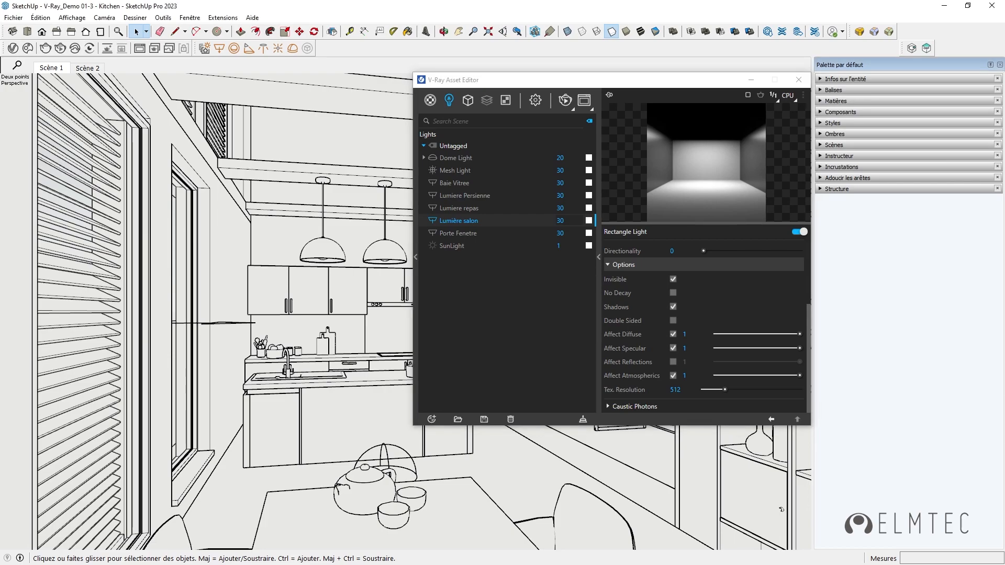
Step: Browse the materials available in the Chaos Cosmos library, and close the library
{"action": "left_click", "coordinate": [598, 257]}
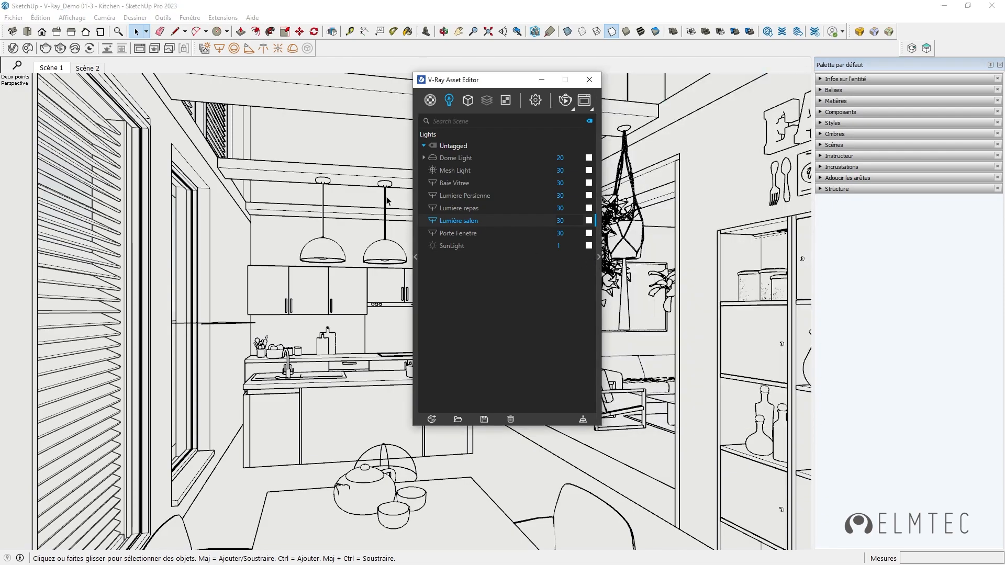
{"action": "left_click", "coordinate": [28, 49]}
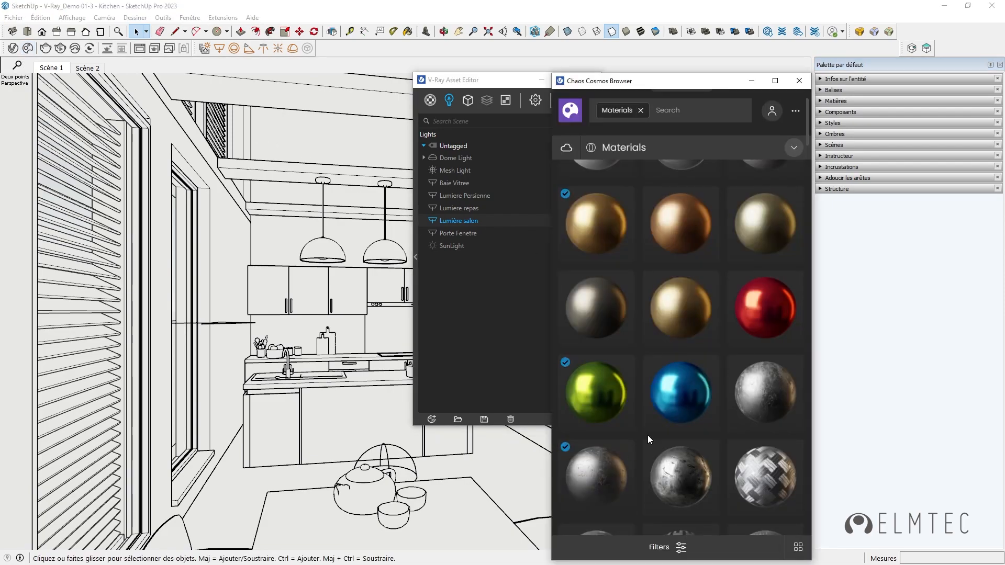
{"action": "scroll", "coordinate": [758, 314], "scroll_direction": "down", "scroll_amount": 5}
{"action": "scroll", "coordinate": [774, 335], "scroll_direction": "up", "scroll_amount": 6}
{"action": "left_click", "coordinate": [799, 80]}
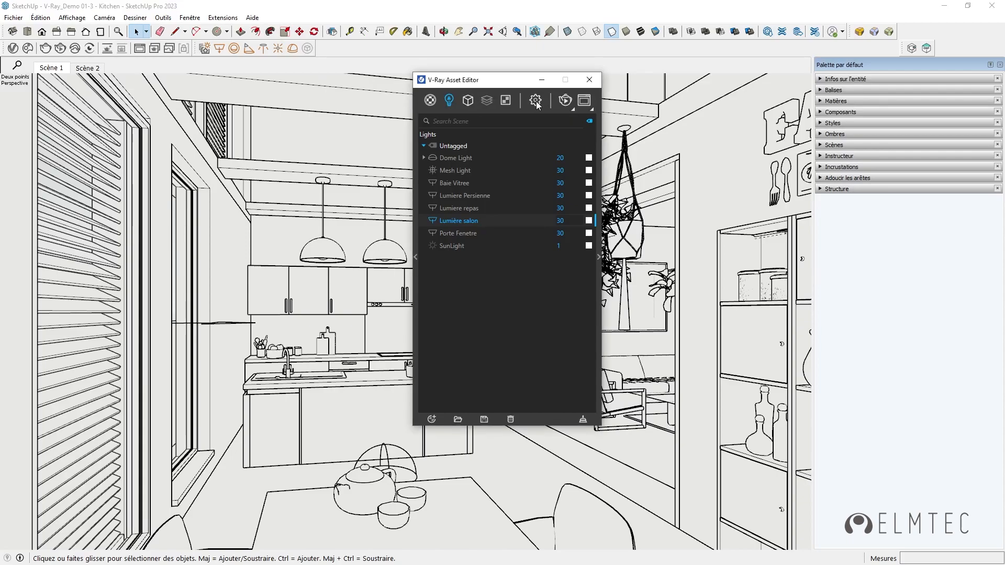
Step: Raise the render quality to High+ in the V-Ray render settings
{"action": "left_click", "coordinate": [536, 101]}
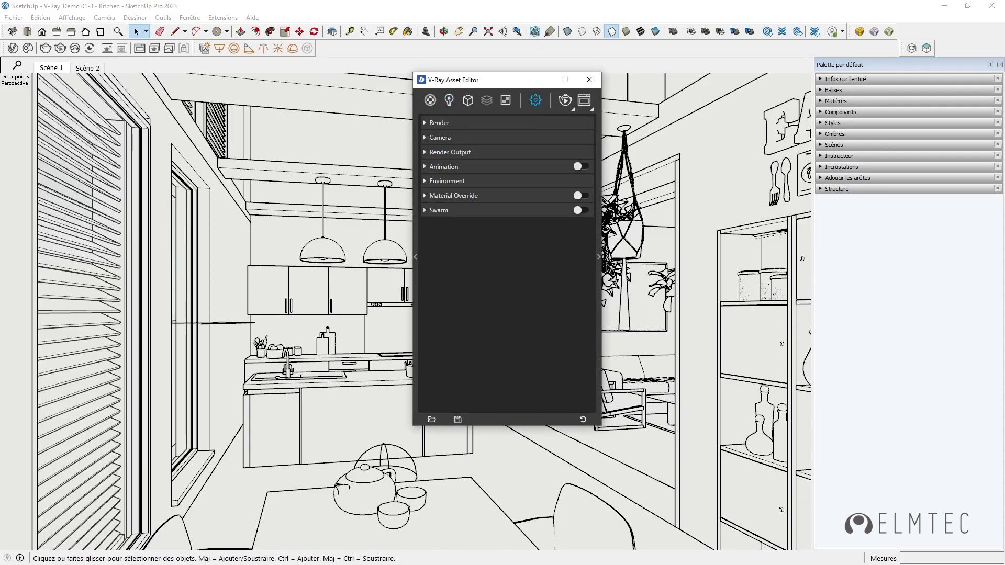
{"action": "left_click", "coordinate": [599, 256]}
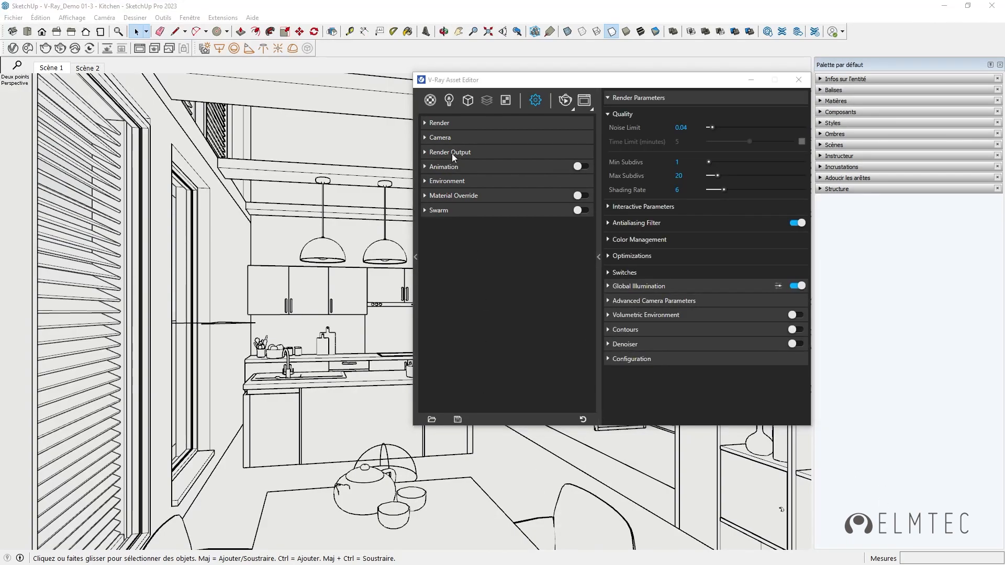
{"action": "left_click", "coordinate": [426, 123]}
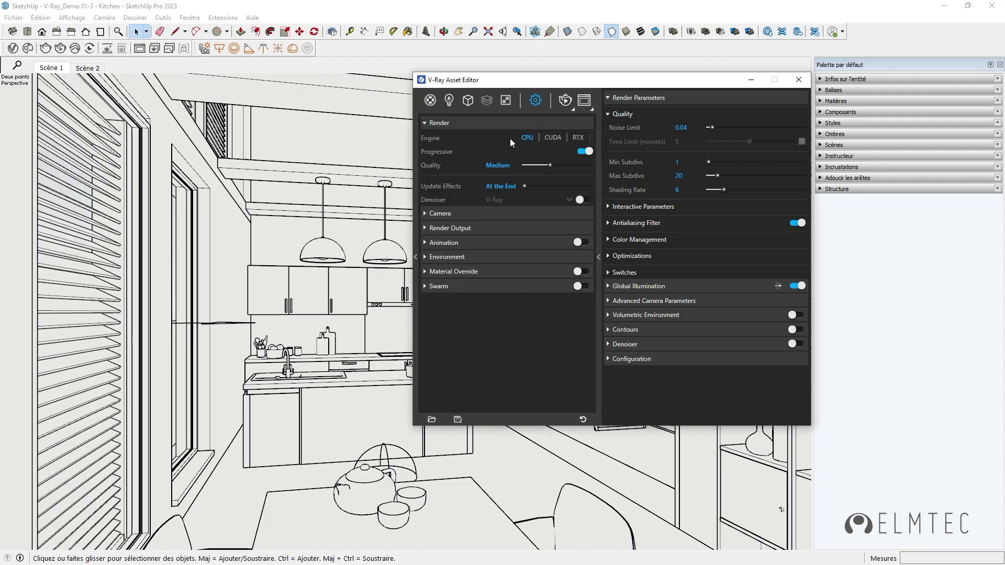
{"action": "left_click_drag", "start_coordinate": [550, 164], "coordinate": [598, 167]}
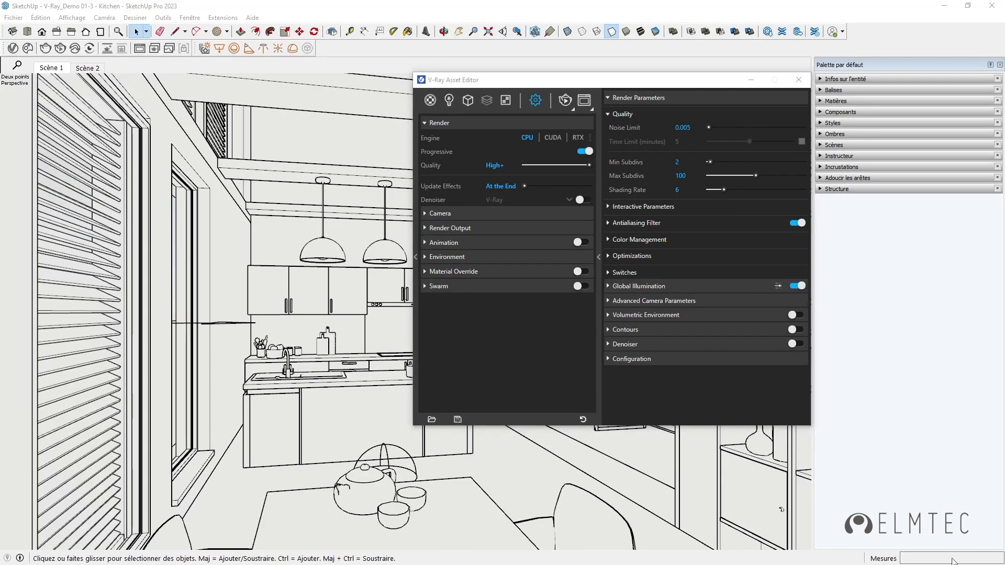
{"action": "left_click", "coordinate": [930, 492]}
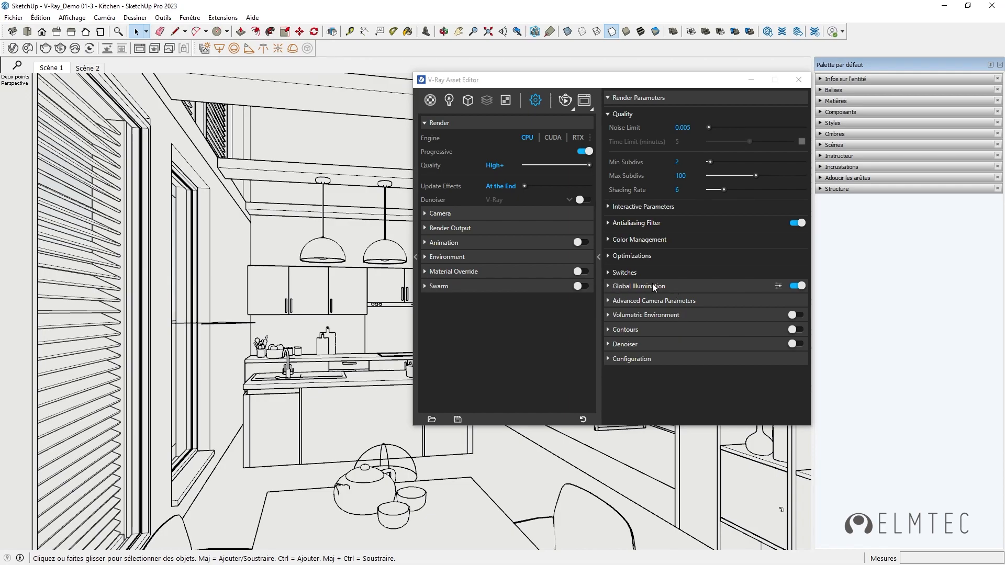
Step: Enable ambient occlusion in the advanced global illumination settings and turn on the V-Ray denoiser
{"action": "left_click", "coordinate": [606, 286]}
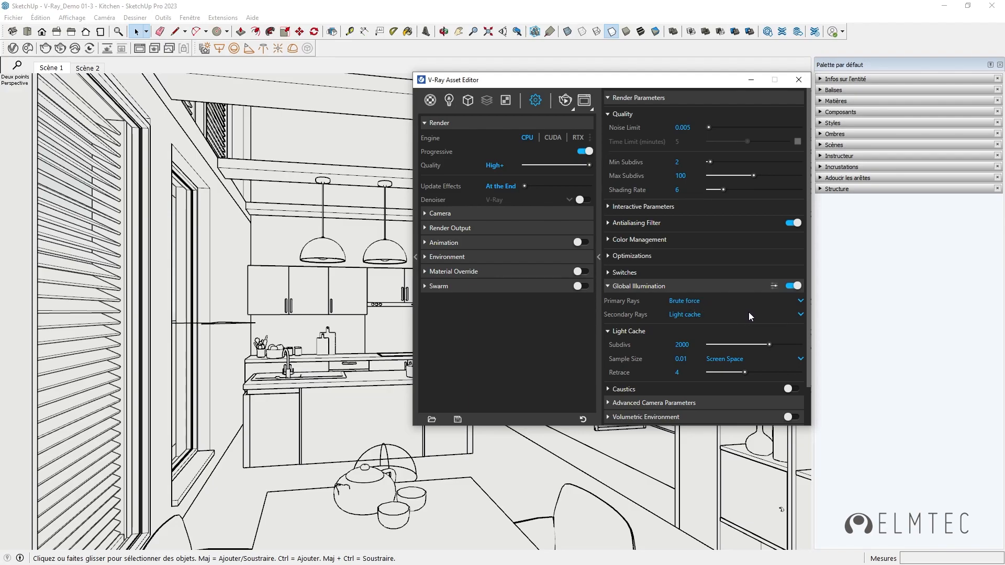
{"action": "left_click", "coordinate": [800, 314]}
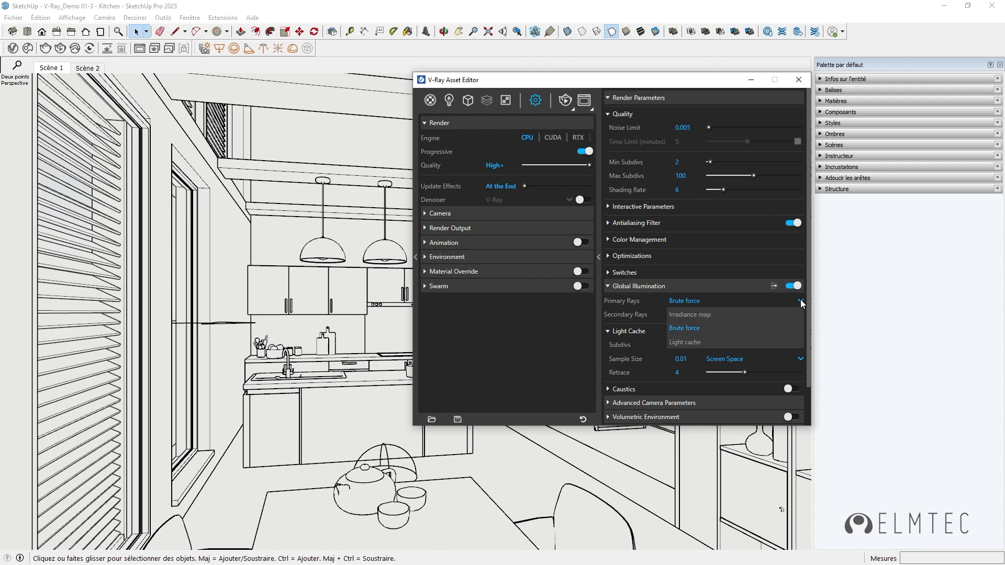
{"action": "left_click", "coordinate": [748, 297]}
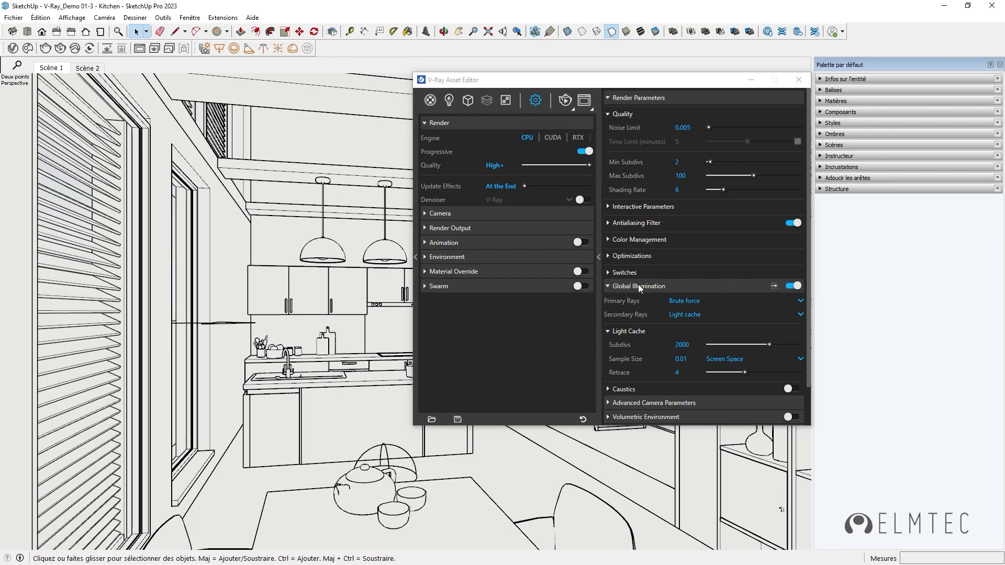
{"action": "left_click", "coordinate": [774, 286]}
{"action": "scroll", "coordinate": [736, 224], "scroll_direction": "down", "scroll_amount": 2}
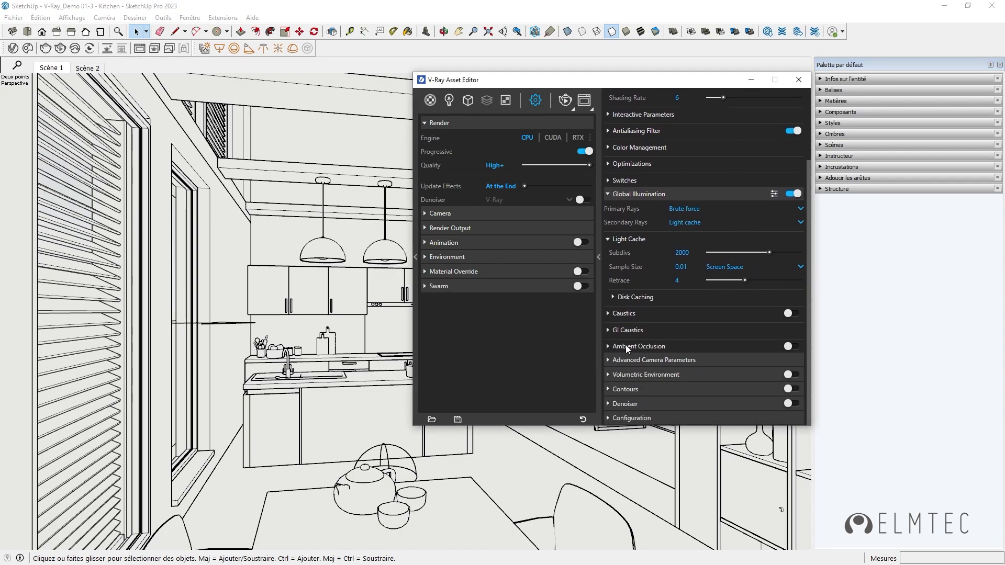
{"action": "left_click", "coordinate": [789, 347]}
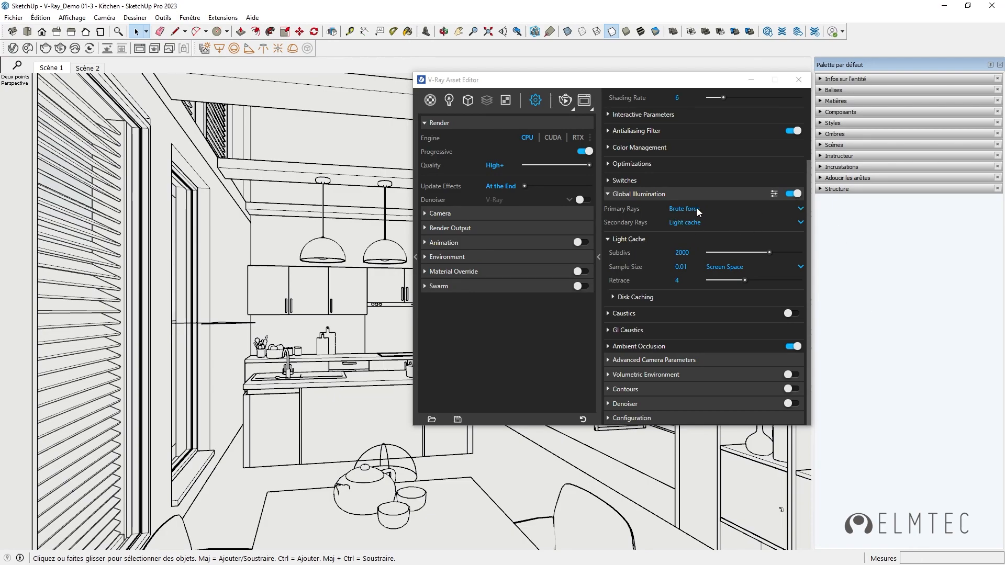
{"action": "left_click", "coordinate": [694, 251]}
{"action": "left_click", "coordinate": [789, 405]}
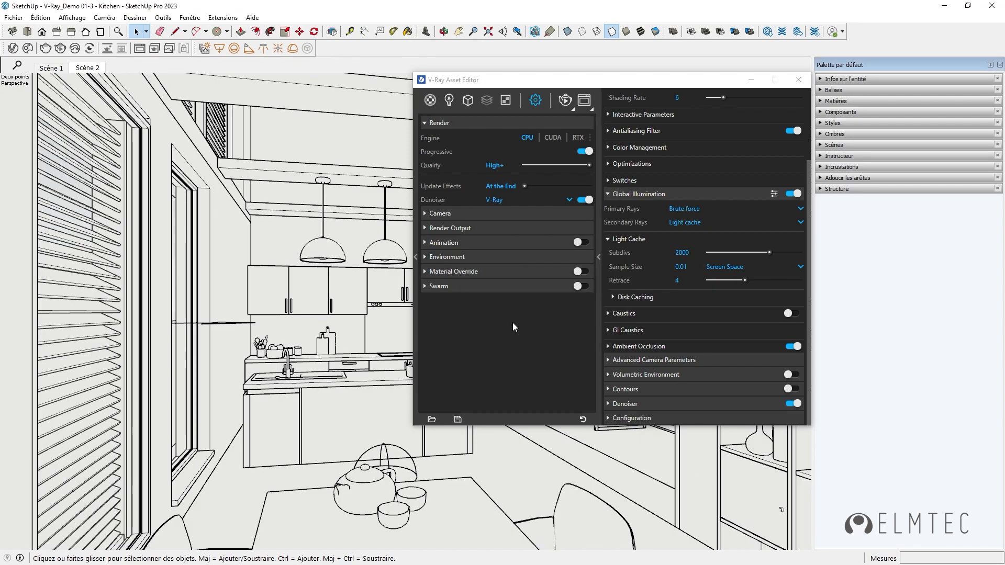
Step: Set the render output size to 1920 by 1080 and enable the safe frame
{"action": "left_click", "coordinate": [425, 229]}
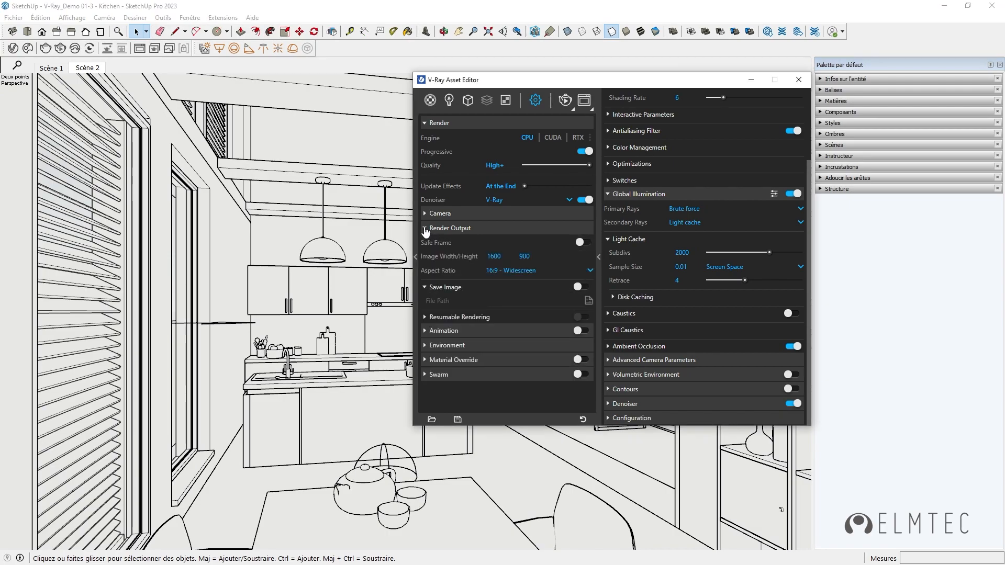
{"action": "left_click", "coordinate": [506, 256]}
{"action": "type", "text": "19"}
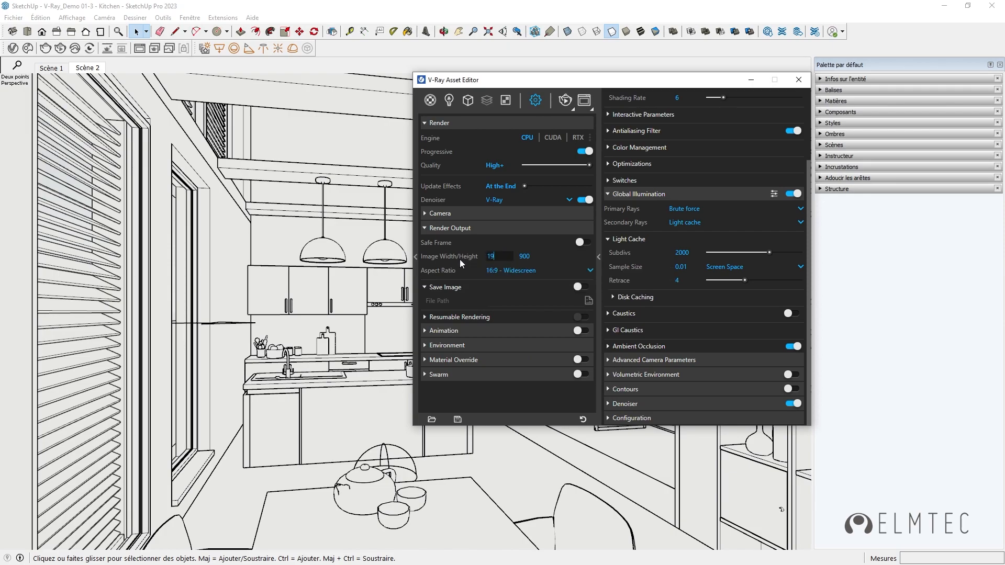
{"action": "type", "text": "20"}
{"action": "key", "text": "Tab"}
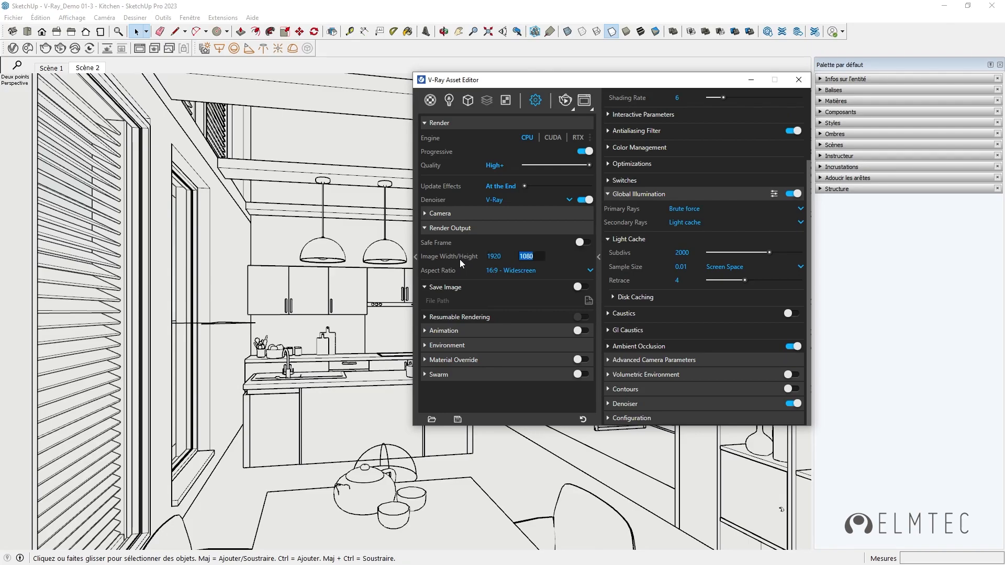
{"action": "left_click", "coordinate": [581, 242]}
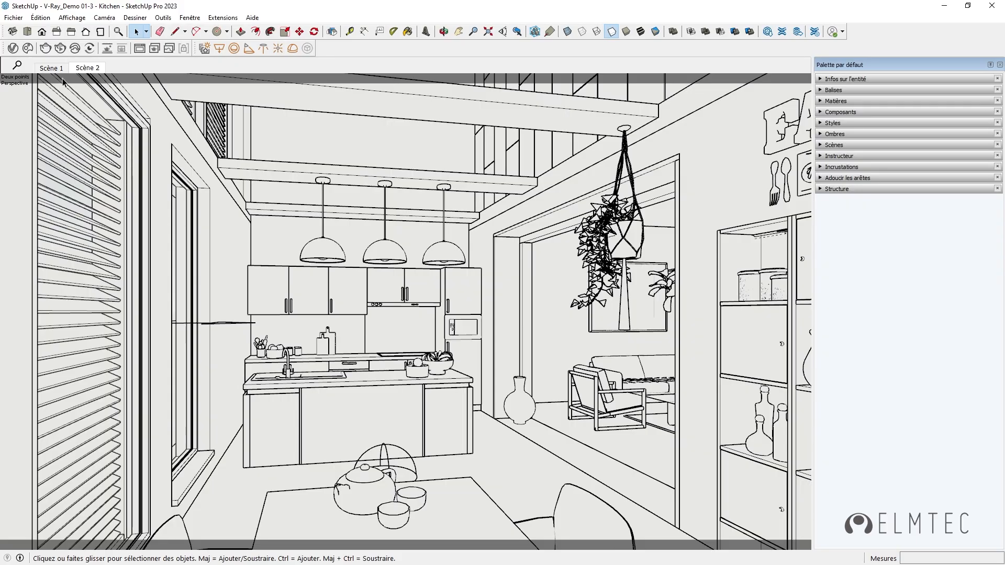
Step: Reopen the V-Ray Asset Editor and add the Object ID and Reflection render elements
{"action": "left_click", "coordinate": [13, 48]}
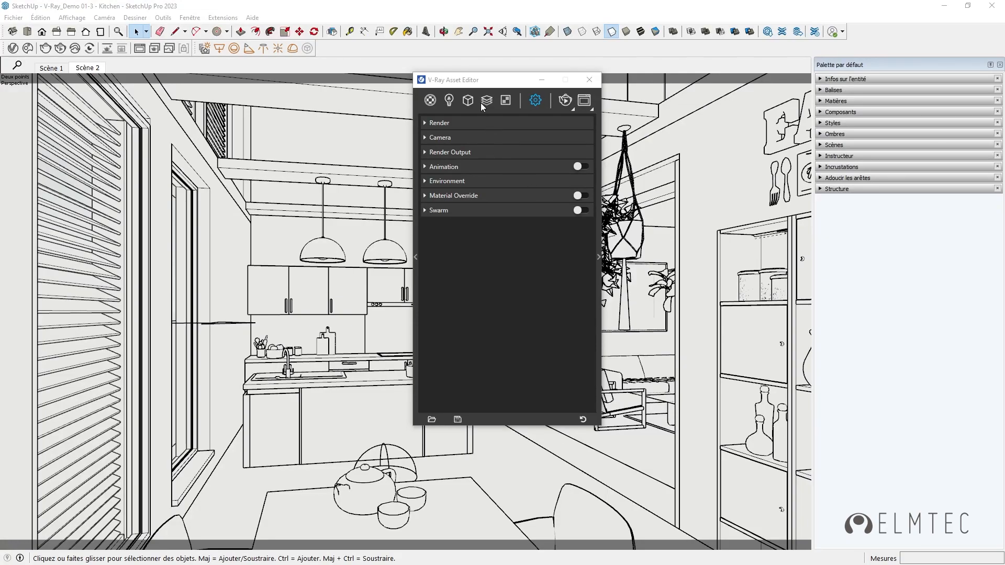
{"action": "left_click", "coordinate": [599, 256]}
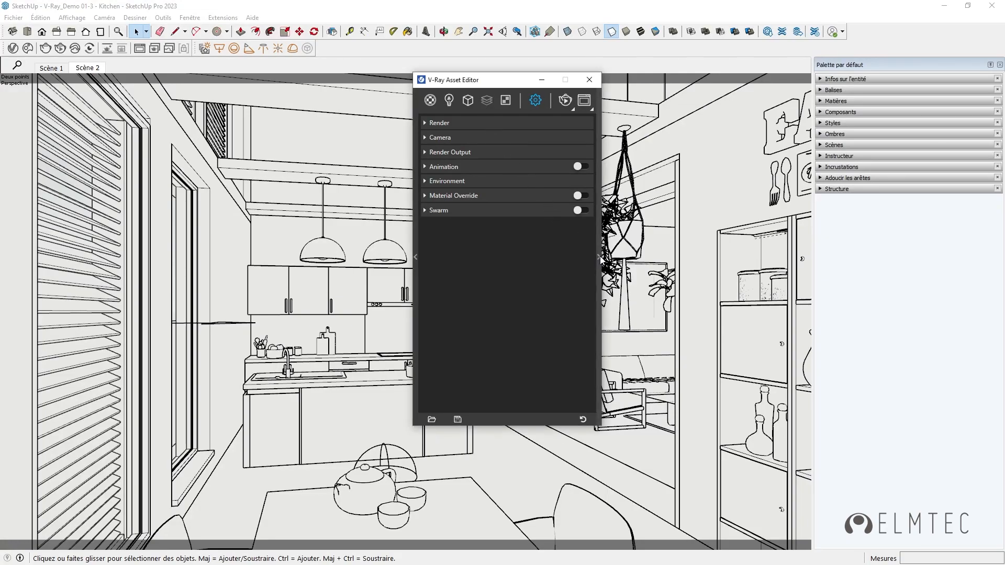
{"action": "left_click", "coordinate": [607, 195]}
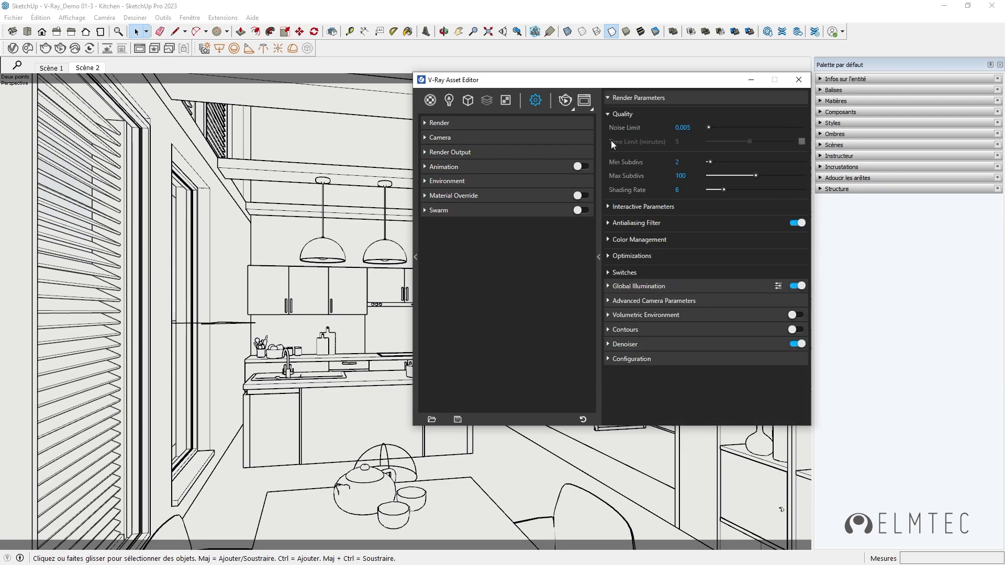
{"action": "left_click", "coordinate": [612, 98]}
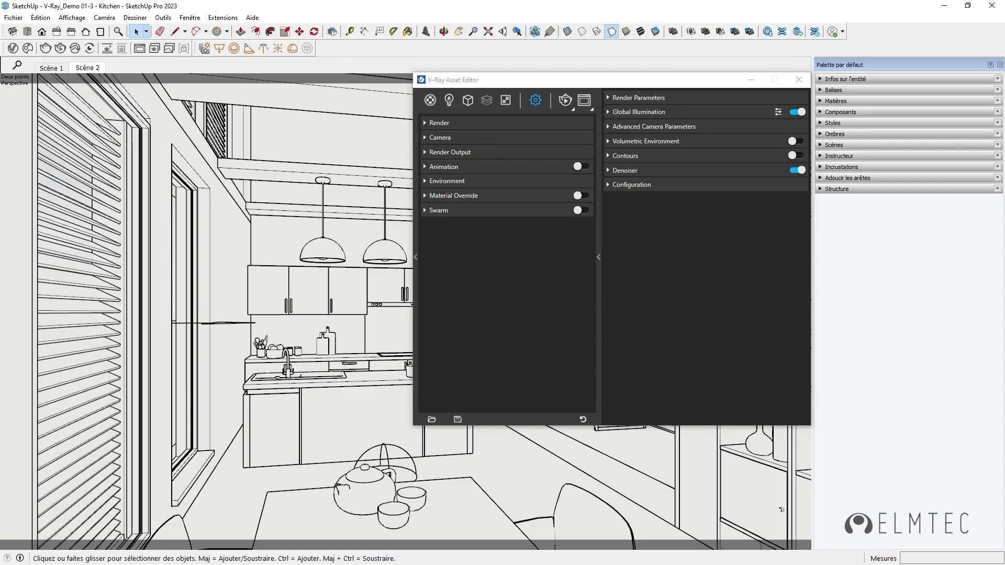
{"action": "mouse_move", "coordinate": [487, 105]}
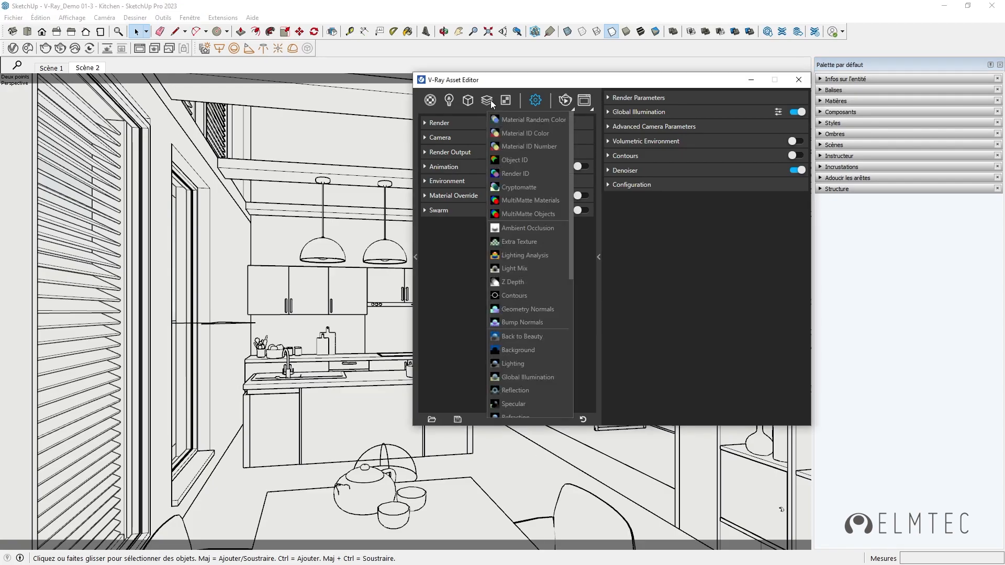
{"action": "left_click", "coordinate": [521, 162]}
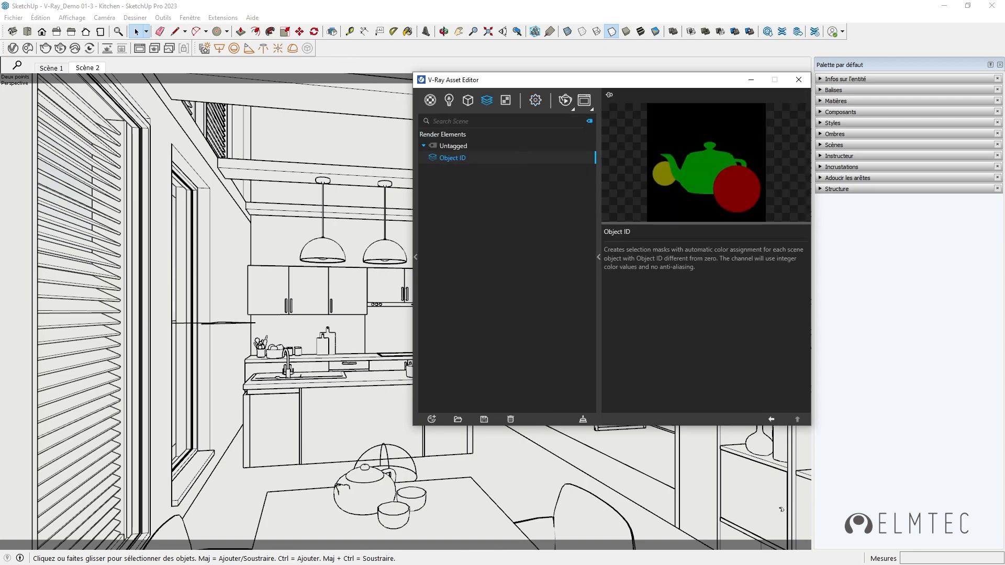
{"action": "left_click", "coordinate": [486, 100]}
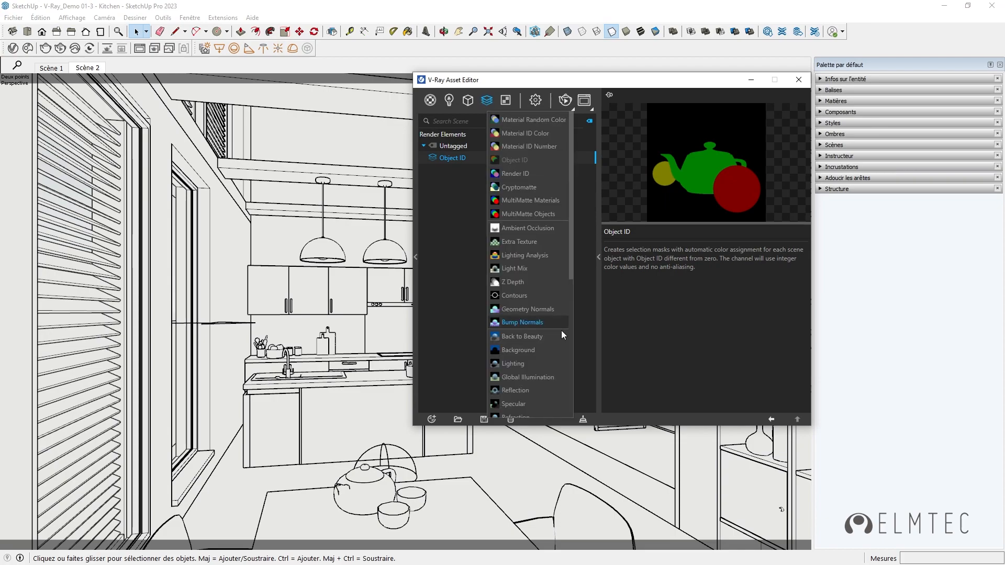
{"action": "left_click", "coordinate": [514, 390]}
Step: Add the Shadows and Ambient Occlusion render elements
{"action": "left_click", "coordinate": [487, 100]}
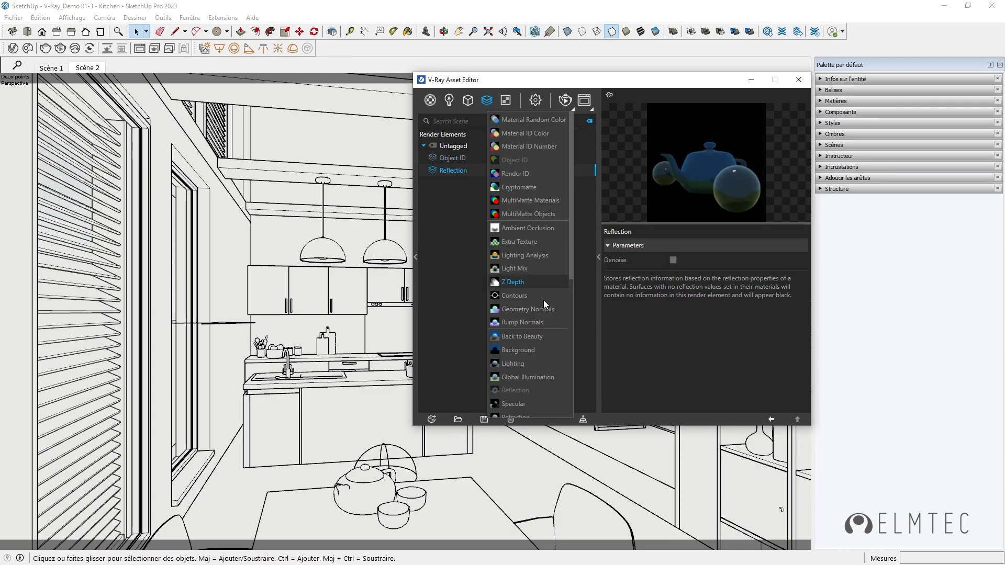
{"action": "scroll", "coordinate": [518, 335], "scroll_direction": "down", "scroll_amount": 3}
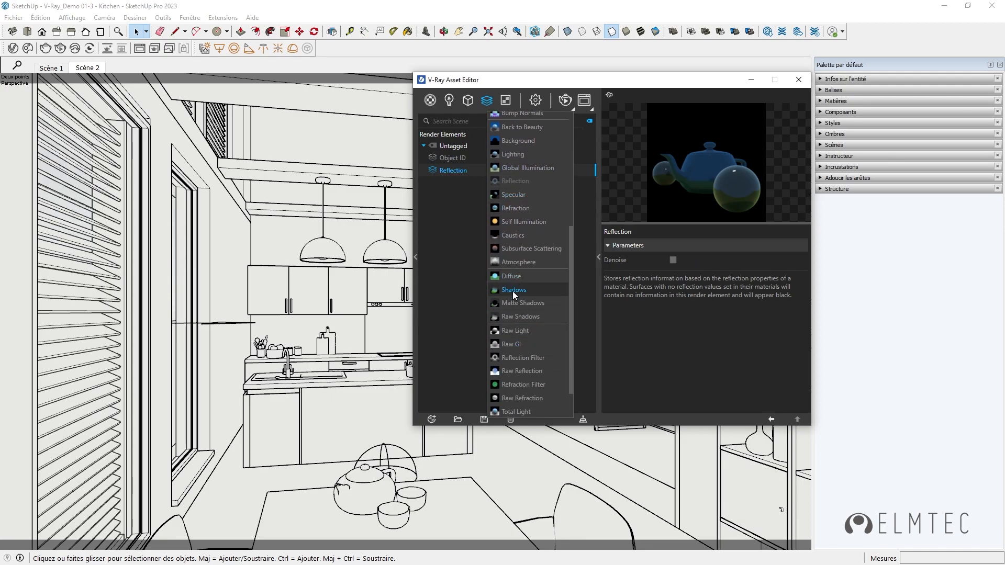
{"action": "left_click", "coordinate": [514, 290]}
{"action": "left_click", "coordinate": [485, 102]}
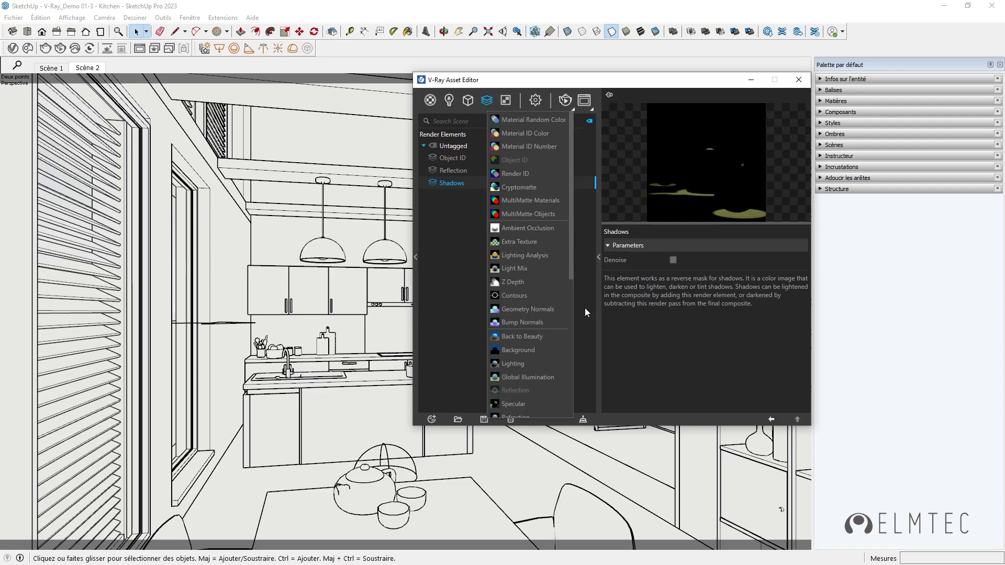
{"action": "left_click", "coordinate": [543, 229]}
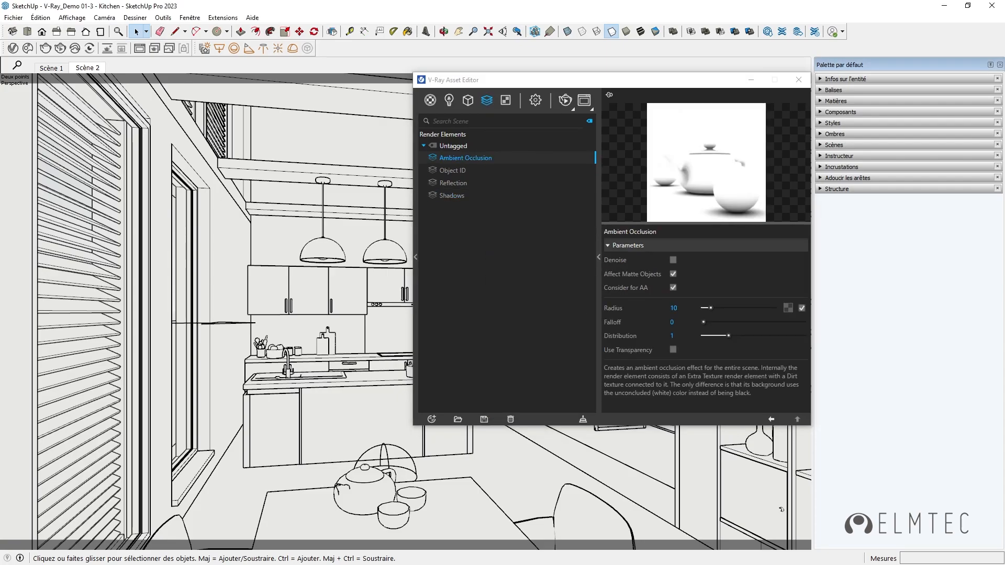
Step: Add a Light Mix render element and keep it grouped by Individual Lights
{"action": "left_click", "coordinate": [484, 100]}
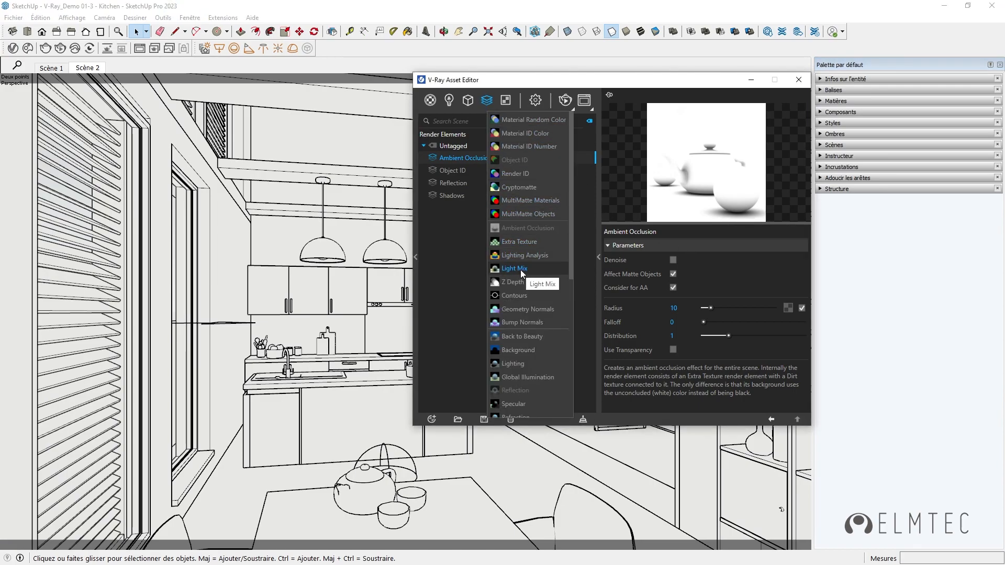
{"action": "left_click", "coordinate": [515, 269]}
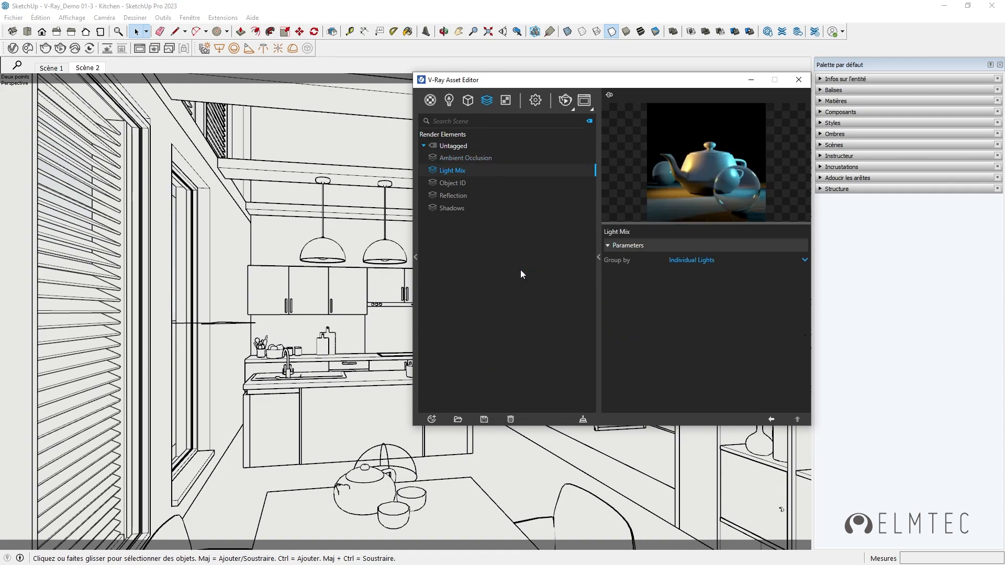
{"action": "left_click", "coordinate": [805, 261]}
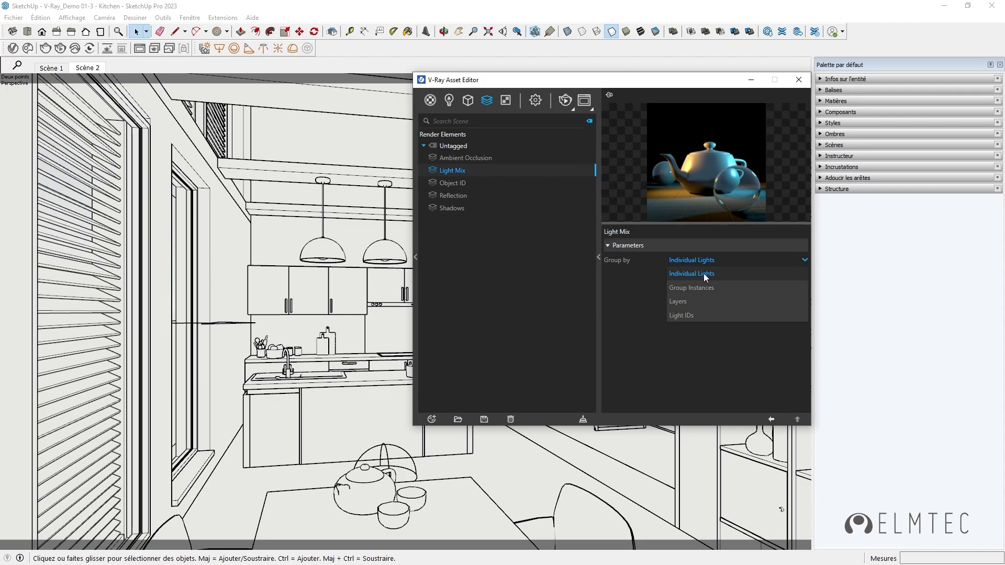
{"action": "left_click", "coordinate": [630, 305]}
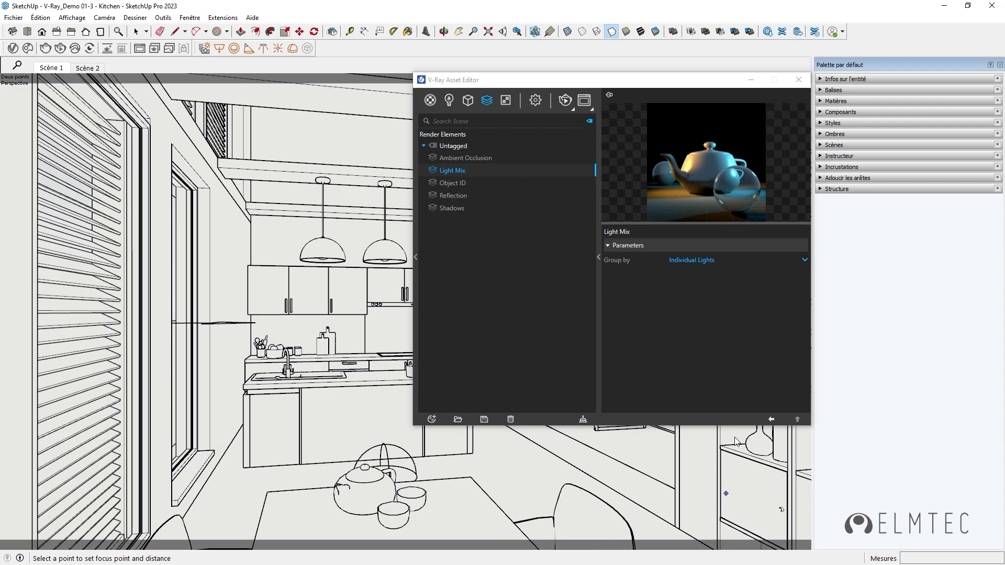
Step: Enable the camera's depth of field and pick the focus point on the kitchen island in the model
{"action": "left_click", "coordinate": [535, 101]}
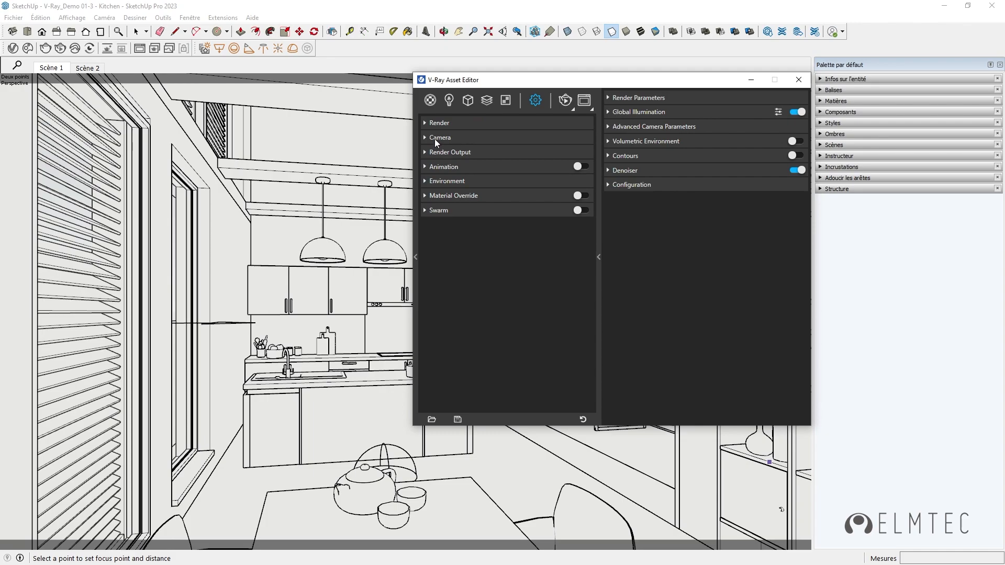
{"action": "left_click", "coordinate": [425, 139]}
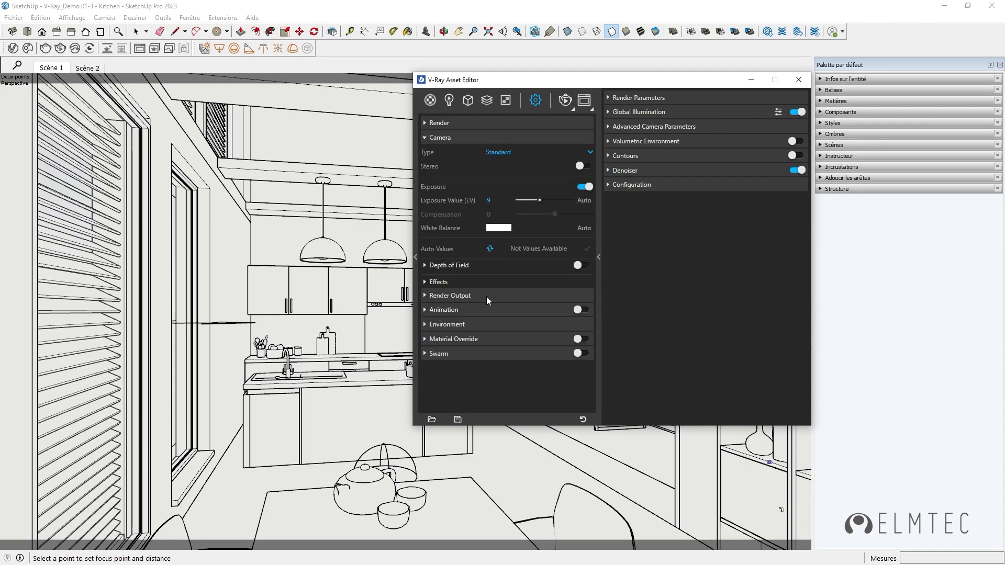
{"action": "left_click", "coordinate": [580, 265]}
{"action": "left_click", "coordinate": [425, 266]}
{"action": "left_click", "coordinate": [589, 293]}
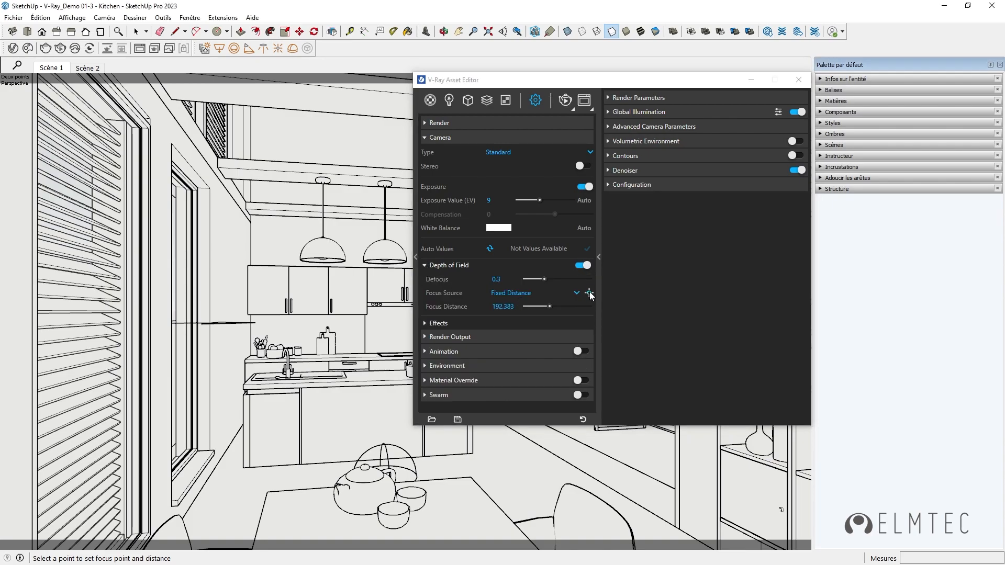
{"action": "left_click", "coordinate": [370, 385]}
{"action": "left_click", "coordinate": [426, 265]}
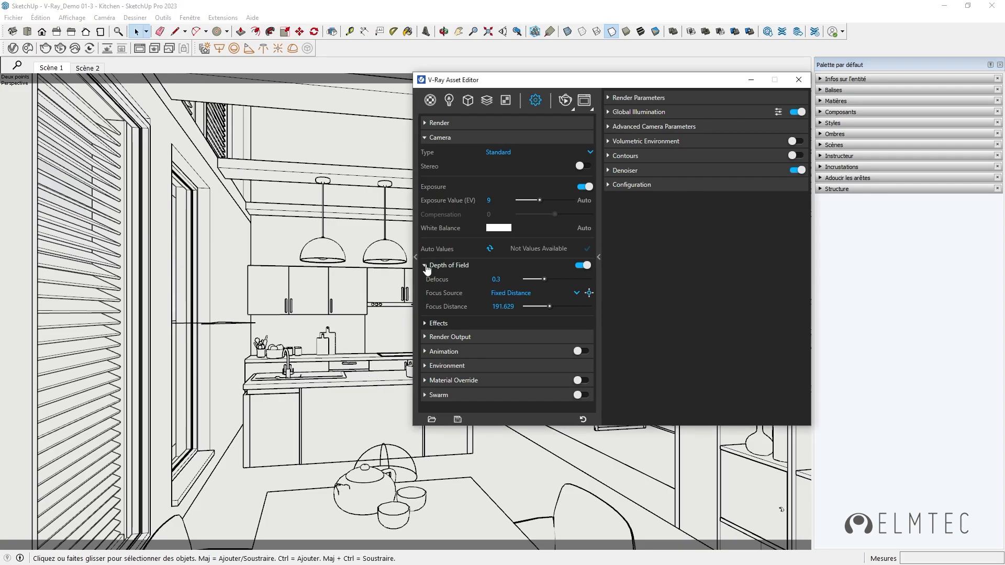
{"action": "left_click", "coordinate": [429, 138]}
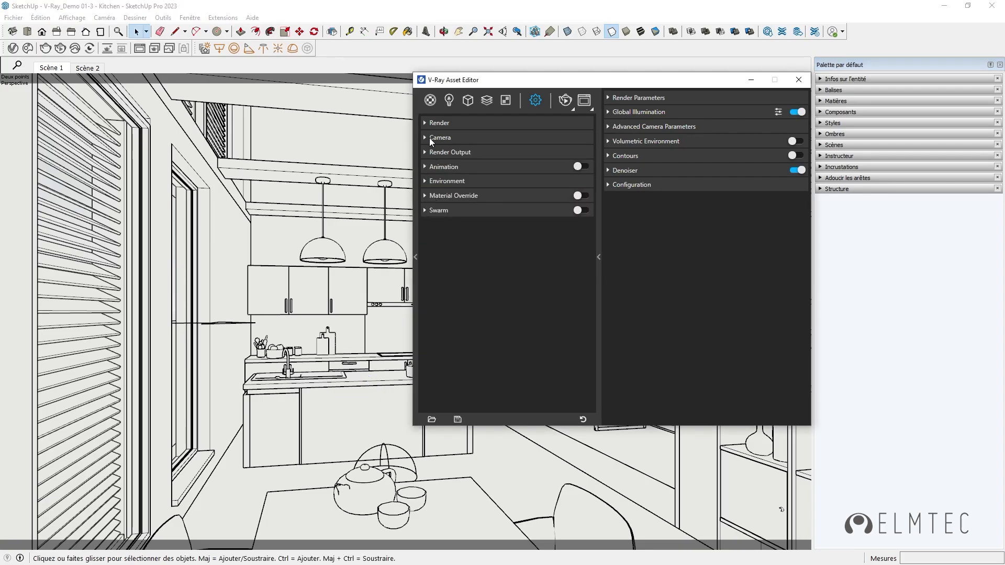
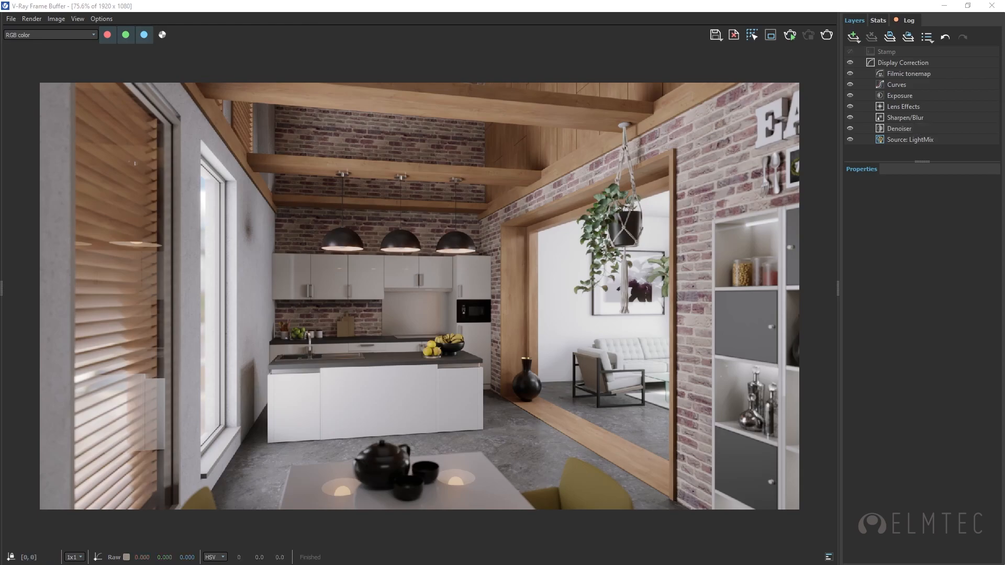
Step: Review the render parameters and denoiser switch in the V-Ray Asset Editor settings and close the editor
{"action": "key", "text": "alt+Tab"}
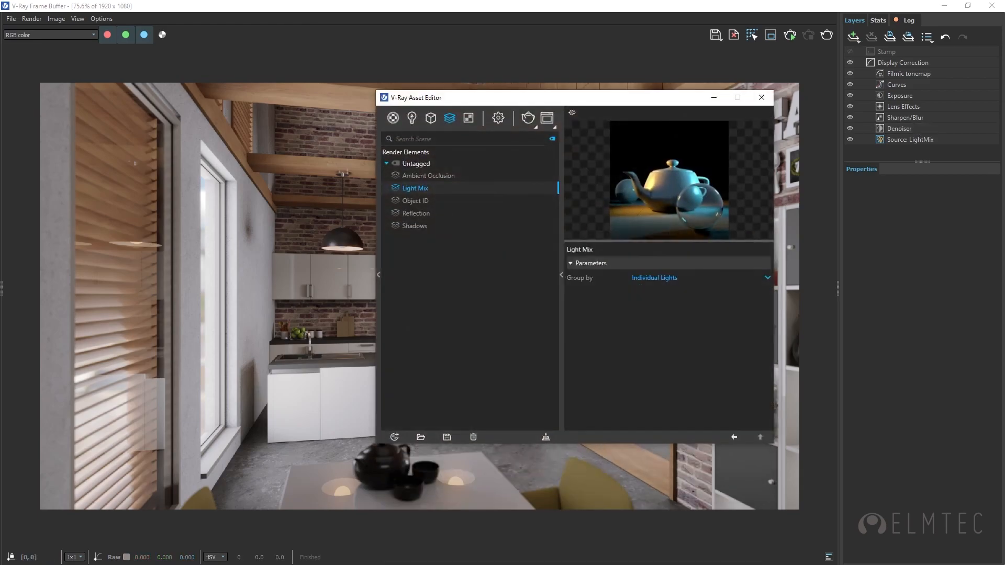
{"action": "left_click", "coordinate": [498, 118]}
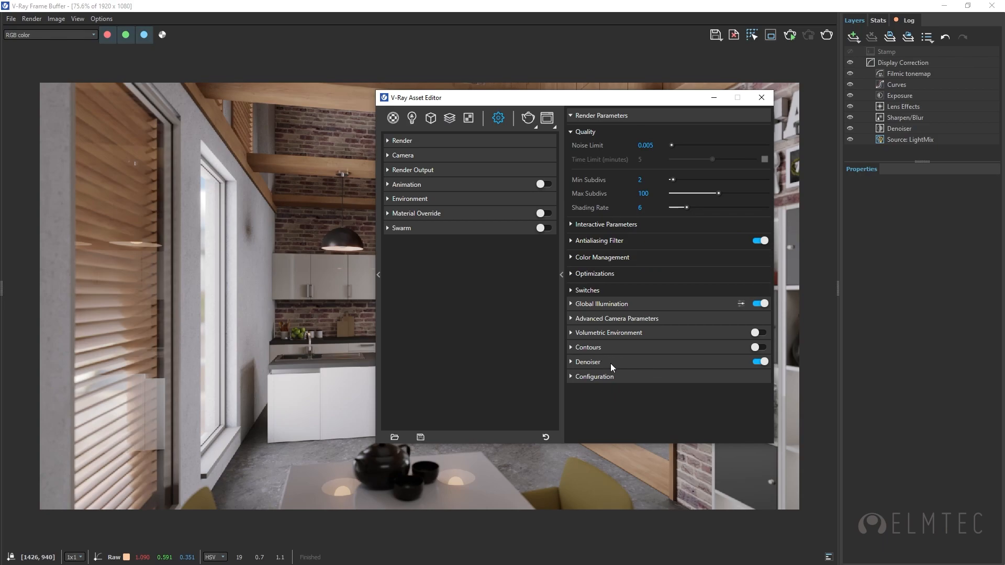
{"action": "left_click", "coordinate": [762, 97]}
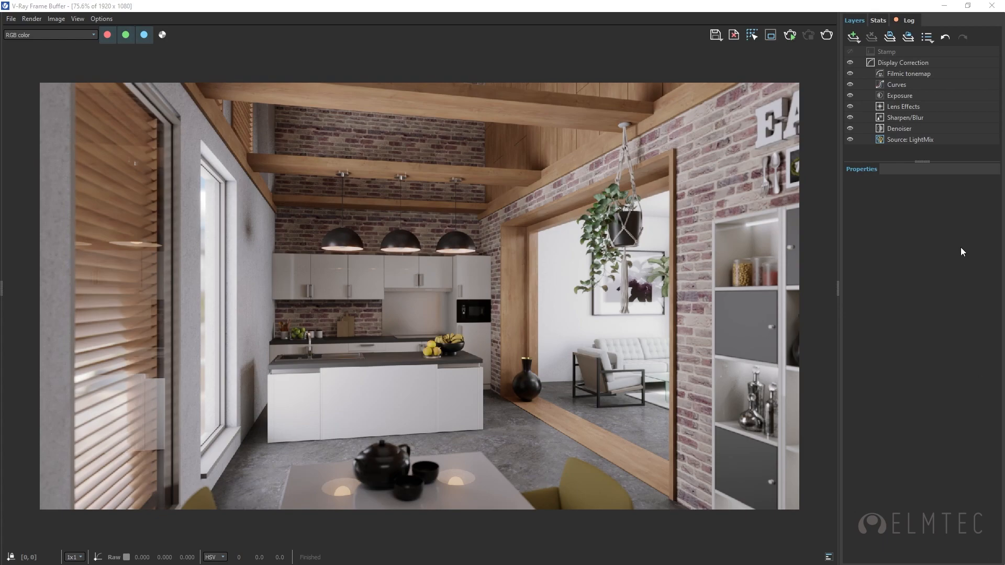
Step: Compare the render with and without the Filmic tonemap correction layer, leaving the layer enabled
{"action": "left_click", "coordinate": [850, 74]}
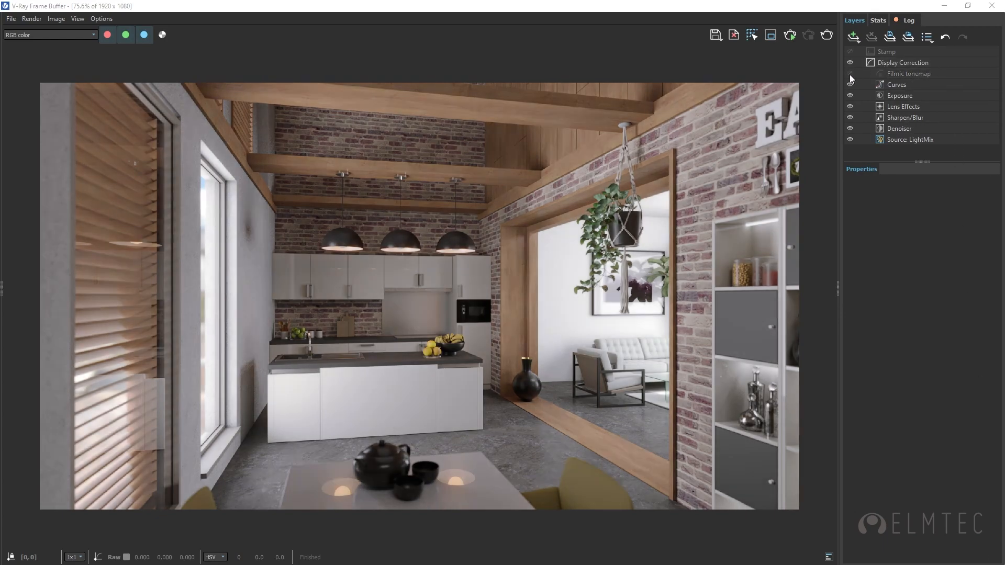
{"action": "left_click", "coordinate": [849, 74]}
{"action": "left_click", "coordinate": [850, 74]}
{"action": "left_click", "coordinate": [850, 74]}
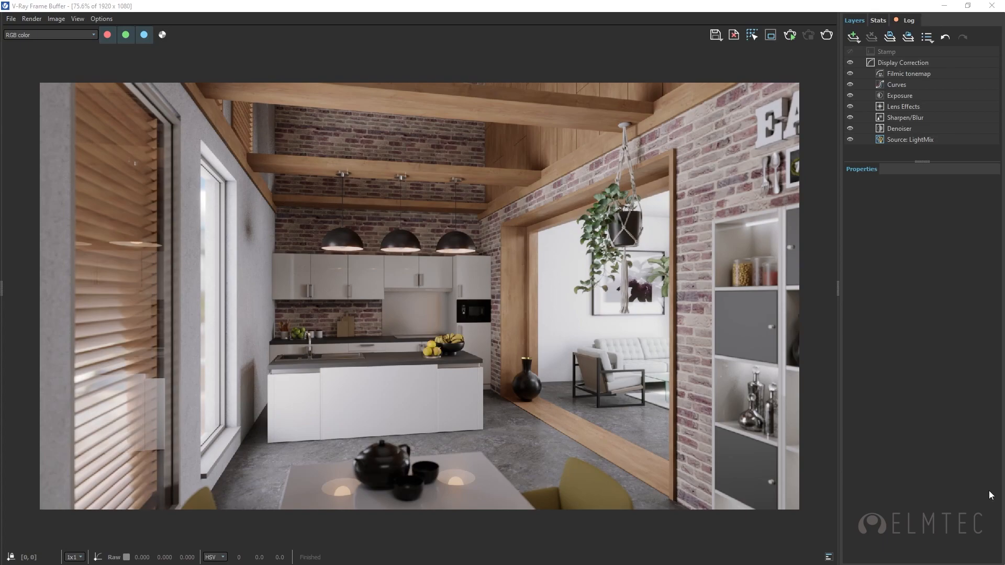
Step: Inspect the Curves layer's blue channel and compare the render with the layer off and on
{"action": "left_click", "coordinate": [951, 84]}
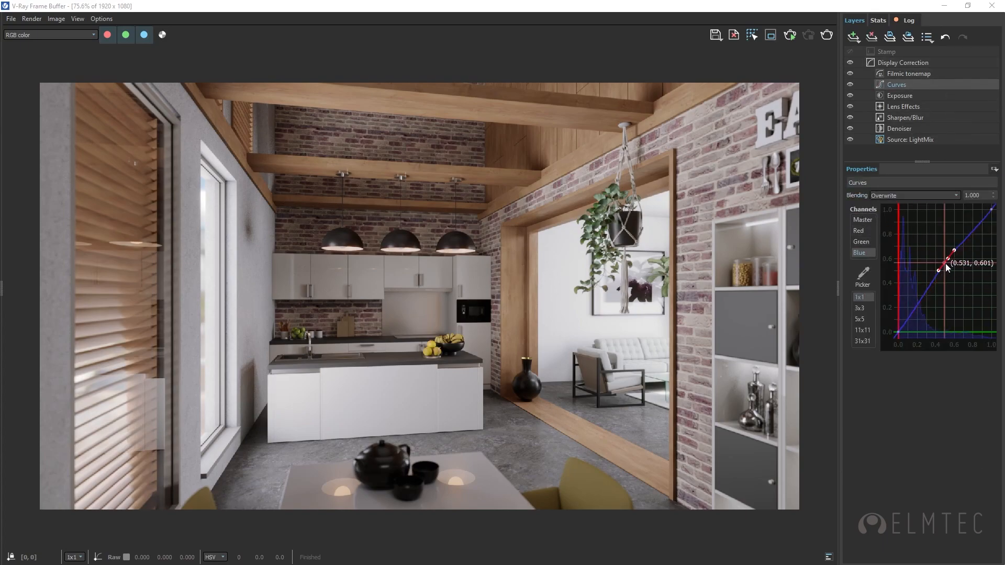
{"action": "left_click", "coordinate": [850, 84]}
{"action": "left_click", "coordinate": [849, 85]}
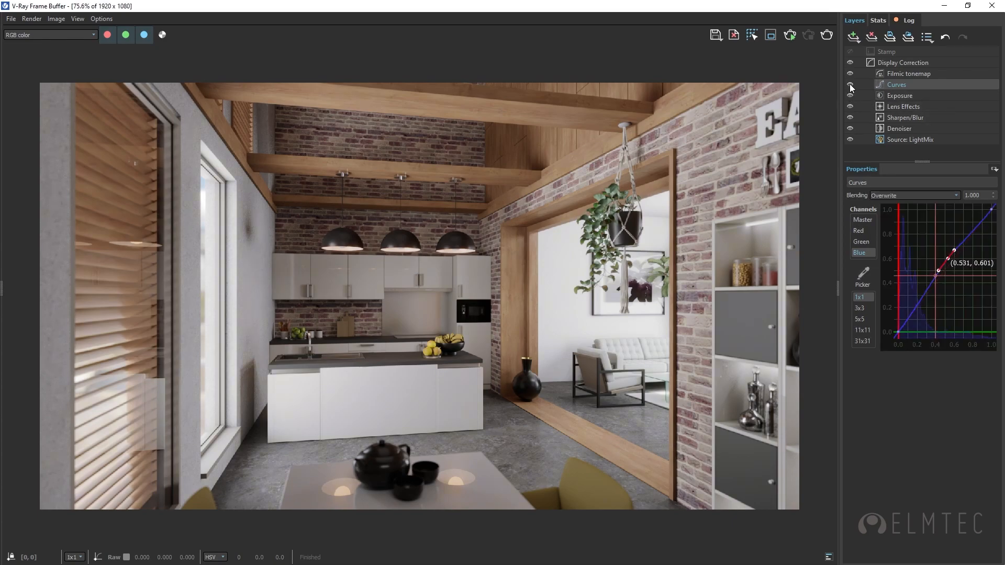
{"action": "left_click", "coordinate": [849, 85]}
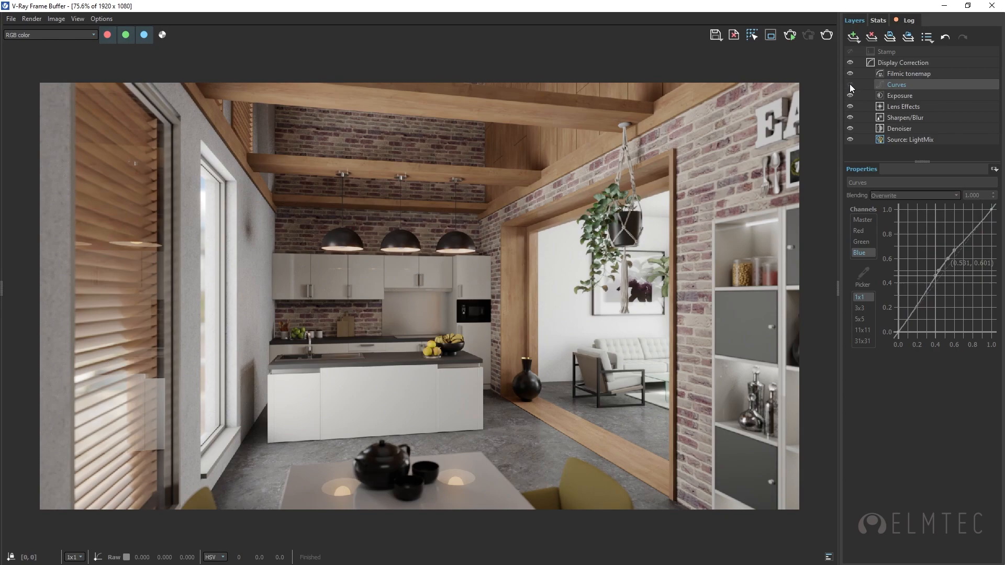
{"action": "left_click", "coordinate": [850, 84]}
{"action": "left_click", "coordinate": [897, 149]}
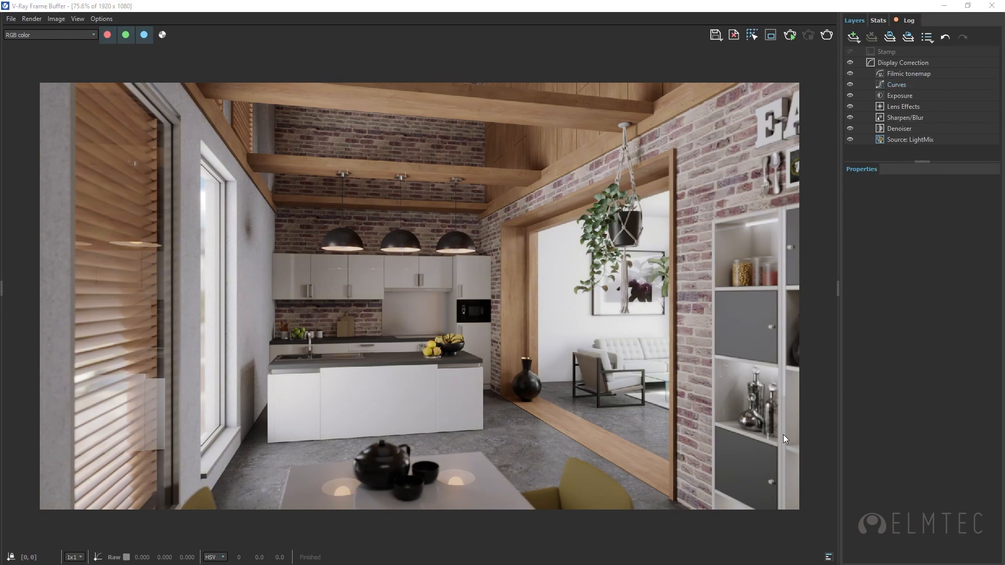
Step: Inspect the Exposure layer's settings and compare the render with the layer off and on
{"action": "left_click", "coordinate": [959, 97]}
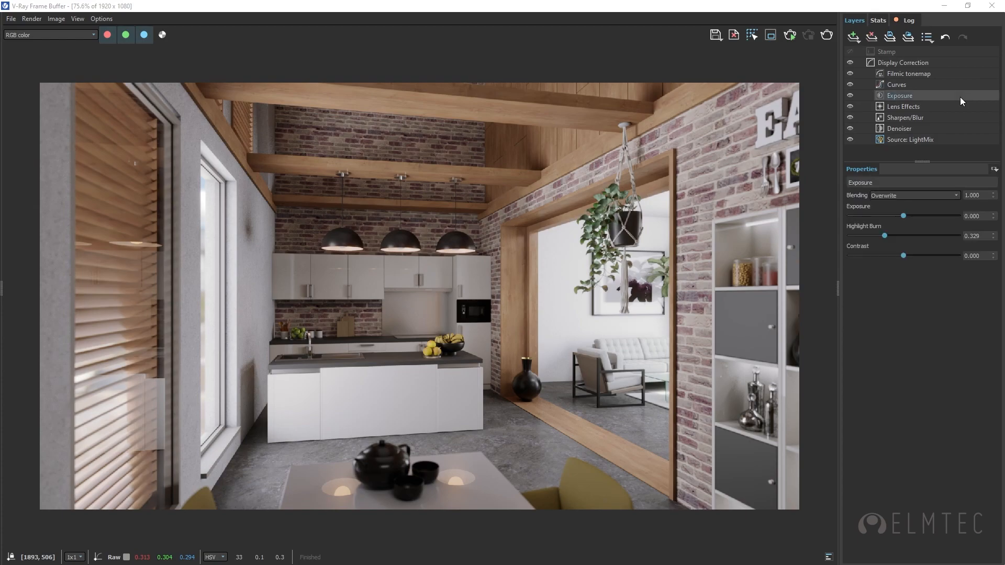
{"action": "left_click", "coordinate": [850, 96]}
{"action": "left_click", "coordinate": [850, 96]}
{"action": "left_click", "coordinate": [851, 96]}
{"action": "left_click", "coordinate": [850, 96]}
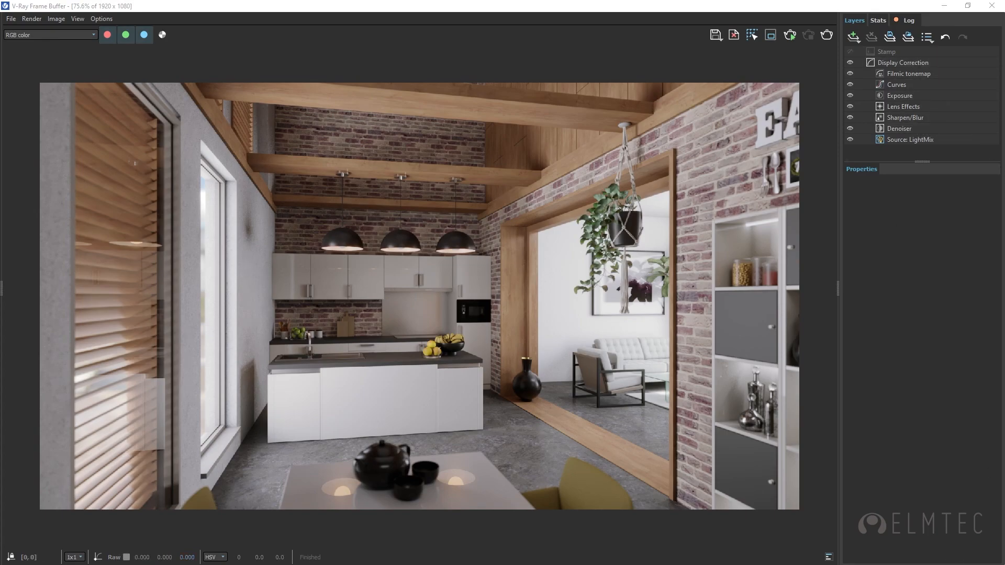
Step: Examine the denoiser settings and available denoiser engines in the V-Ray Asset Editor and keep V-Ray Denoiser
{"action": "key", "text": "alt+Tab"}
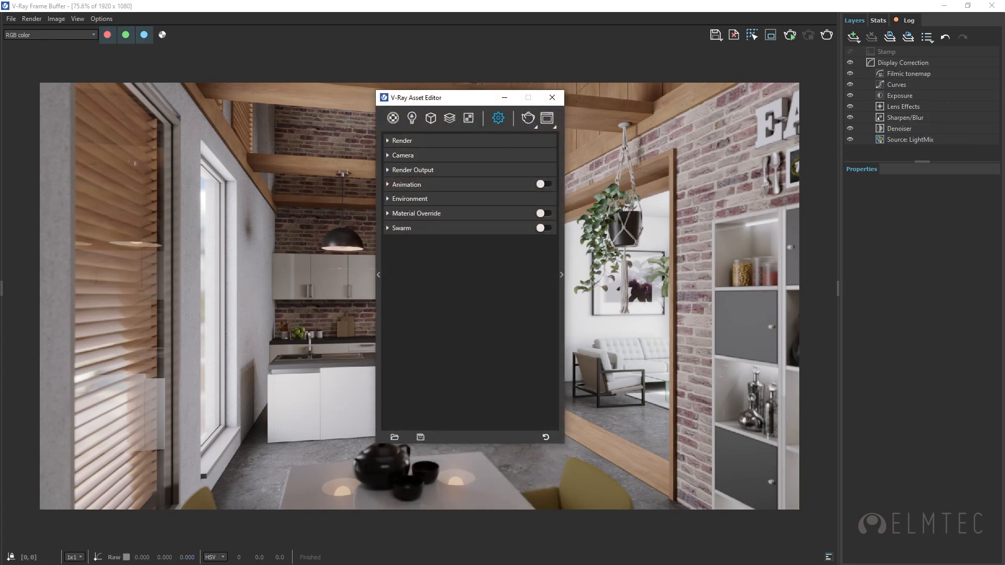
{"action": "left_click", "coordinate": [562, 276]}
{"action": "left_click", "coordinate": [571, 187]}
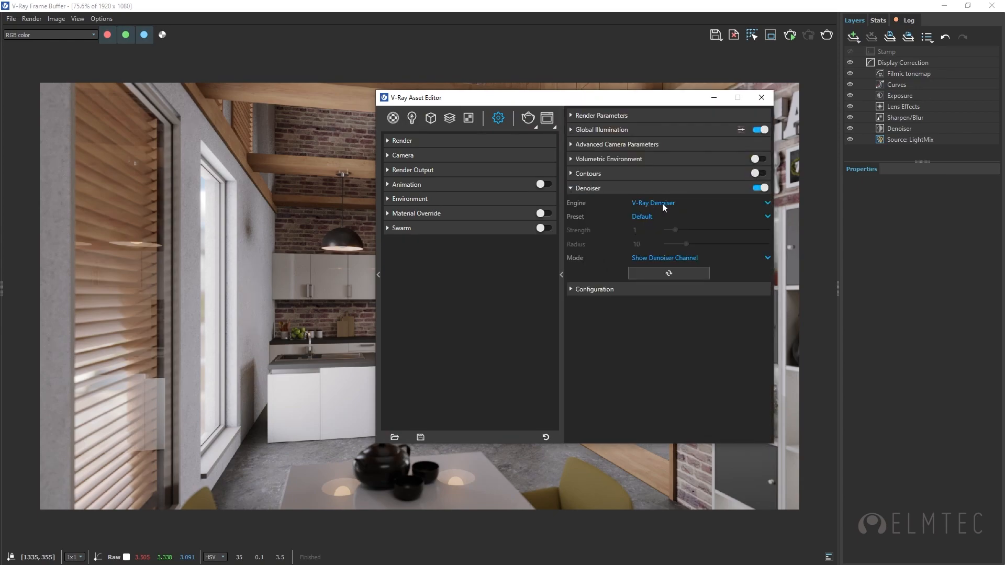
{"action": "left_click", "coordinate": [767, 203]}
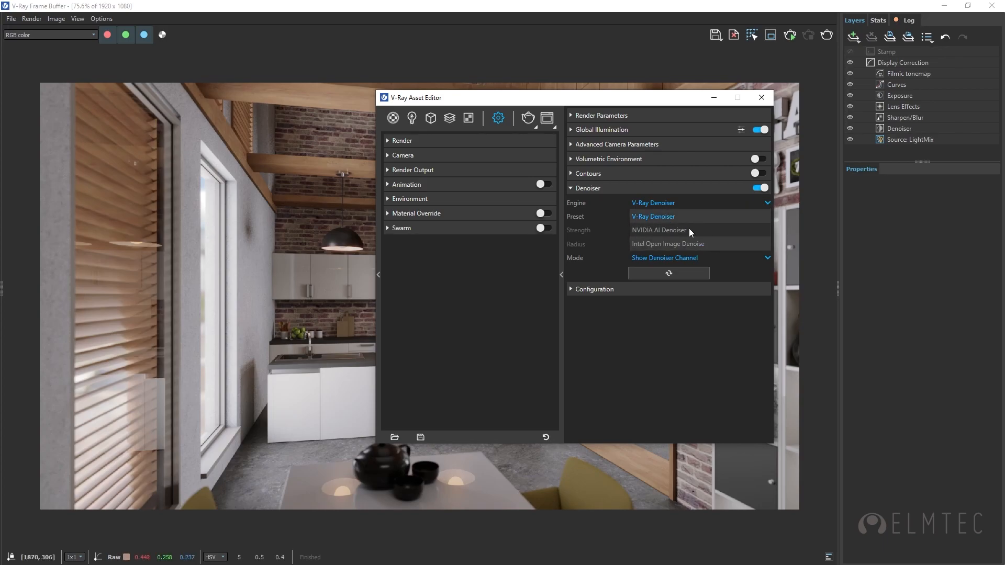
{"action": "left_click", "coordinate": [627, 378]}
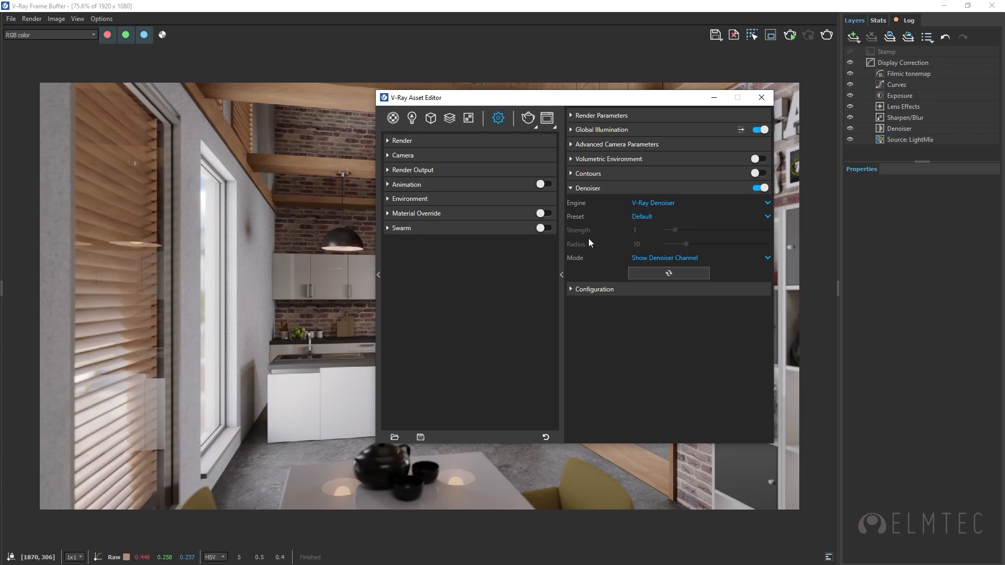
{"action": "left_click", "coordinate": [572, 188]}
{"action": "left_click", "coordinate": [762, 97]}
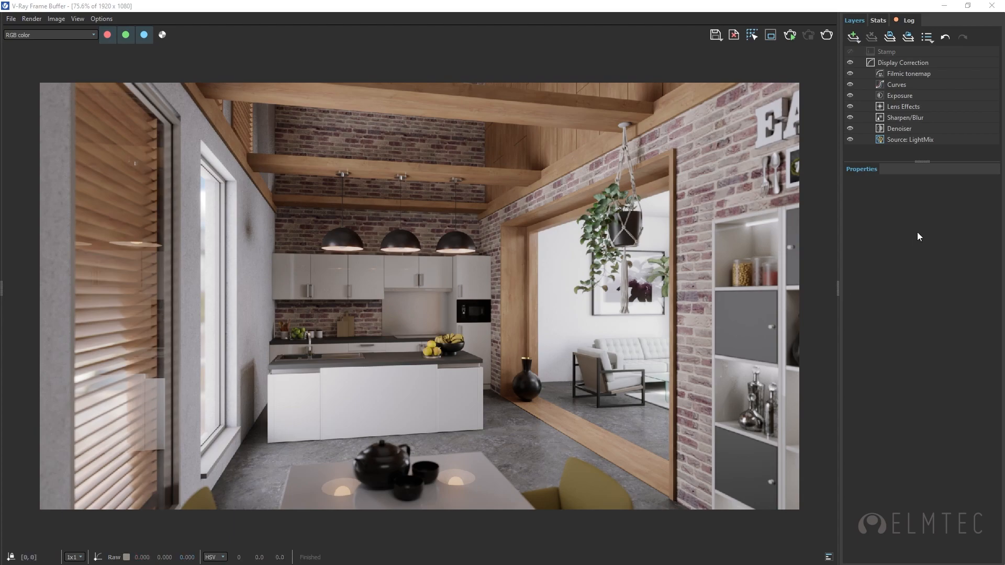
Step: Compare the render without the Denoiser layer and try its Strong preset before returning it to Default
{"action": "left_click", "coordinate": [850, 129]}
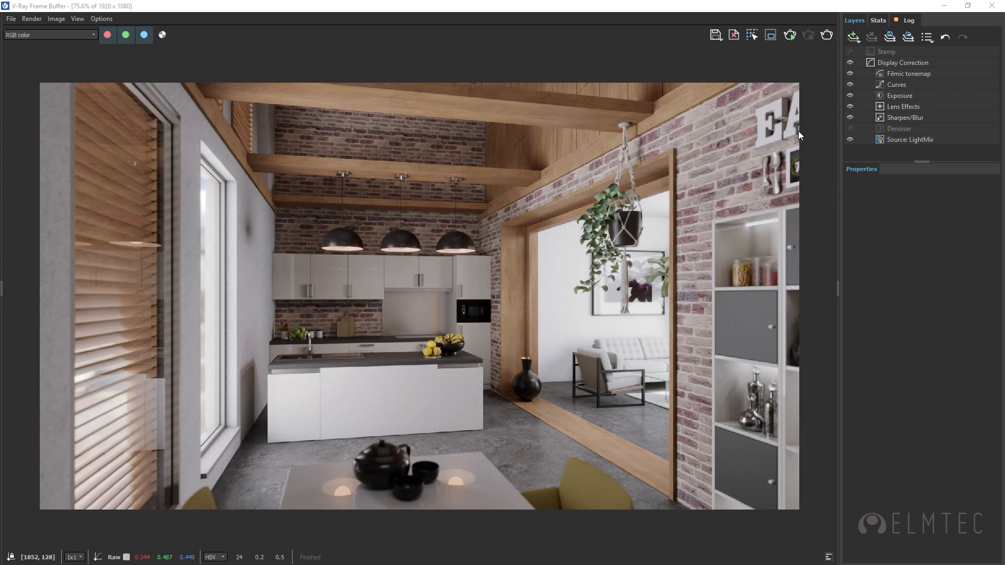
{"action": "left_click", "coordinate": [850, 129]}
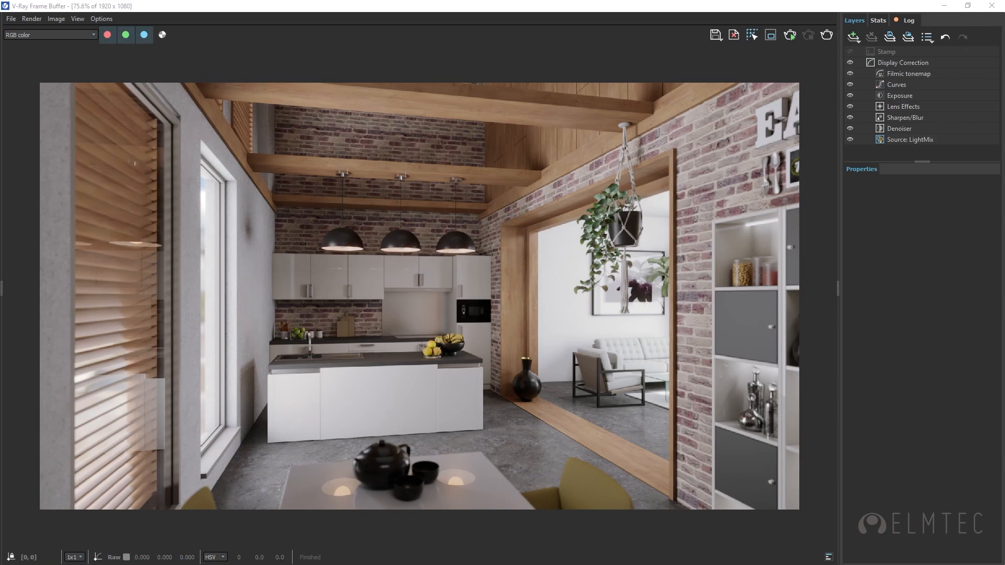
{"action": "left_click", "coordinate": [945, 129]}
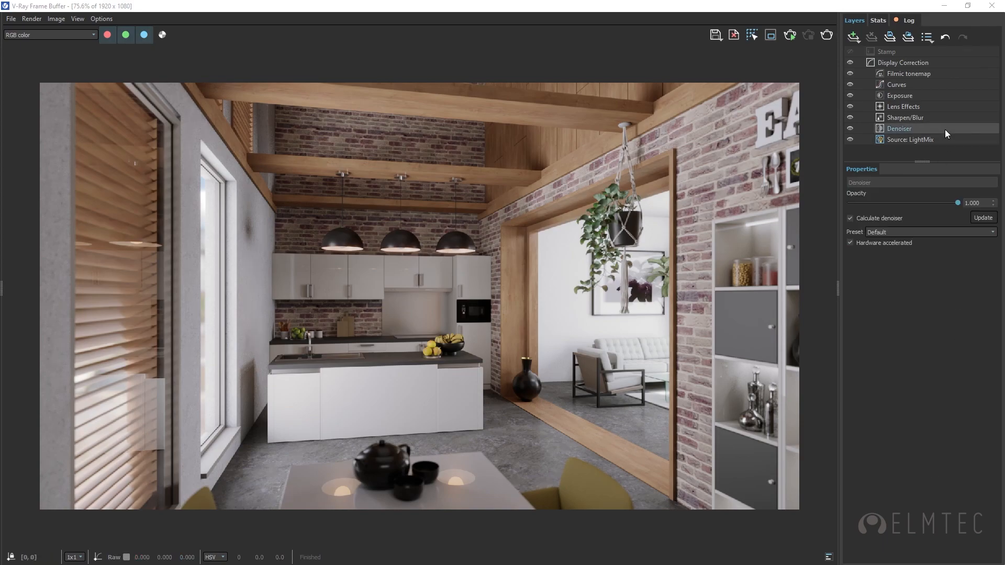
{"action": "left_click", "coordinate": [927, 232]}
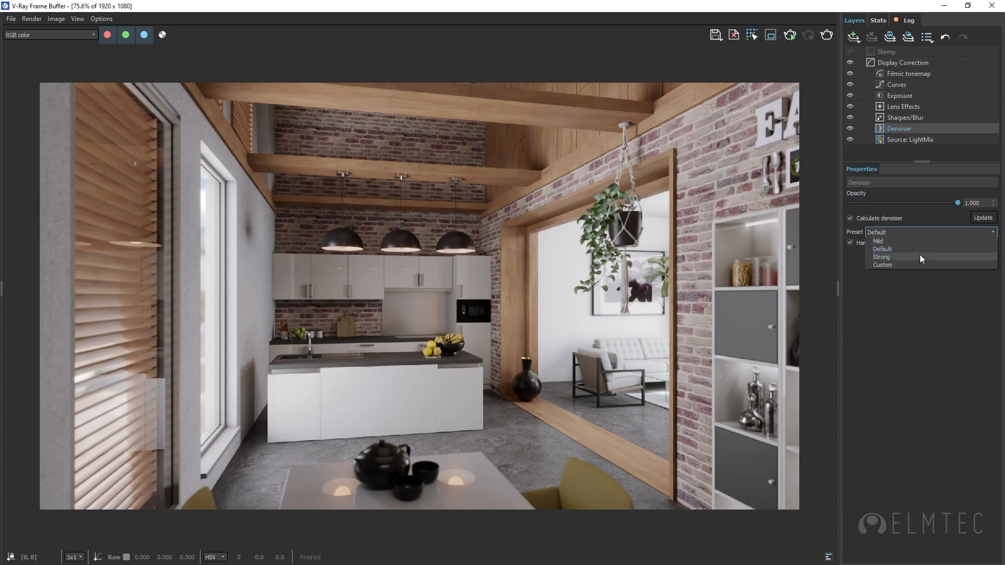
{"action": "left_click", "coordinate": [900, 258]}
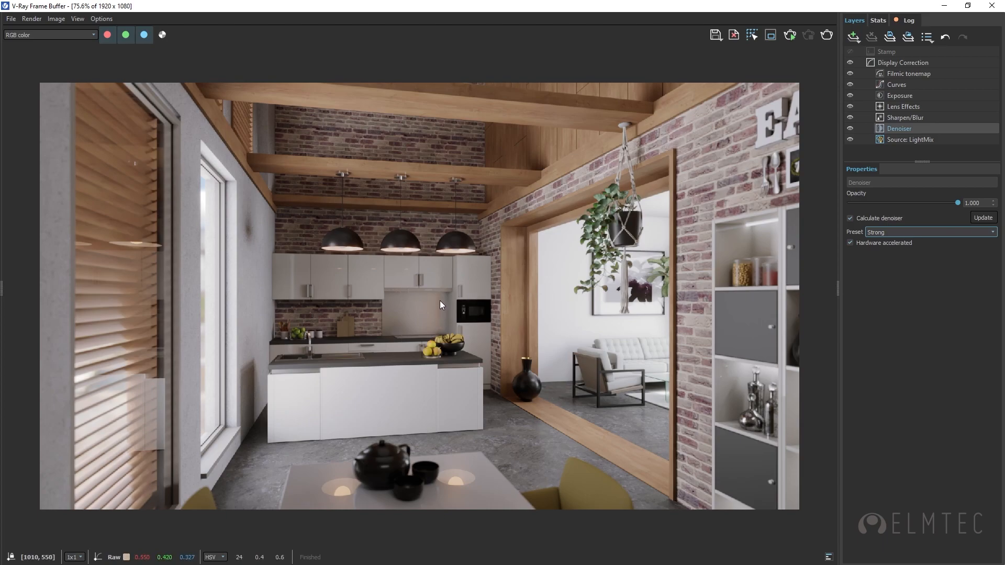
{"action": "left_click", "coordinate": [907, 230]}
{"action": "left_click", "coordinate": [897, 251]}
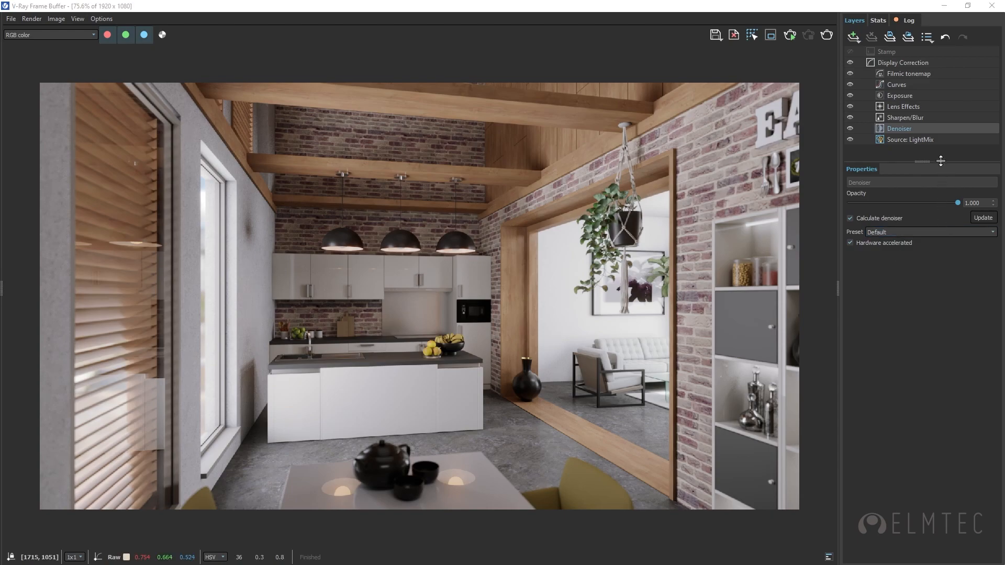
Step: In the LightMix source, switch off Baie Vitree 14, Dome Light 11, Lumiere Persienne 12, Porte Fenetre 13 and Rest
{"action": "left_click", "coordinate": [932, 139]}
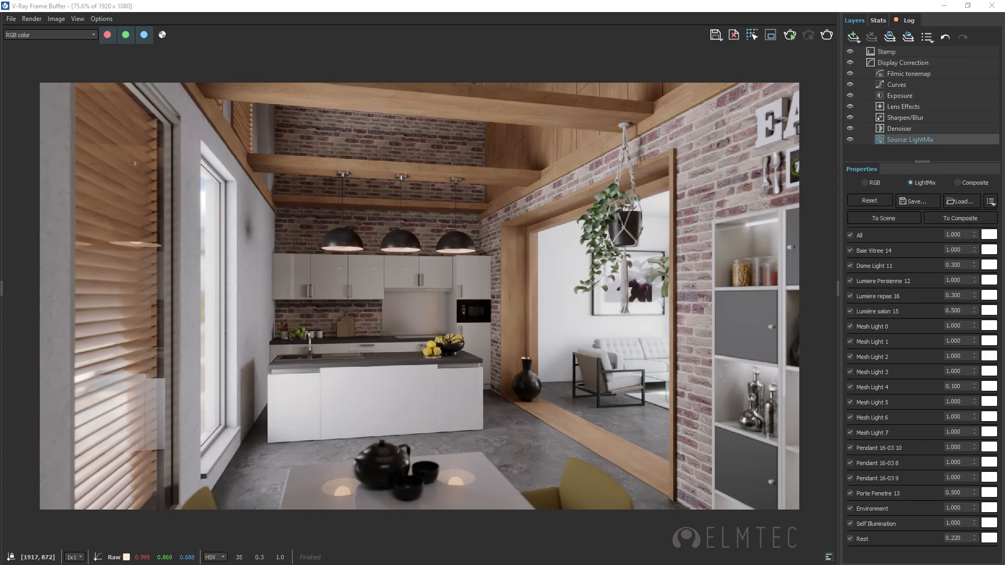
{"action": "left_click", "coordinate": [850, 251]}
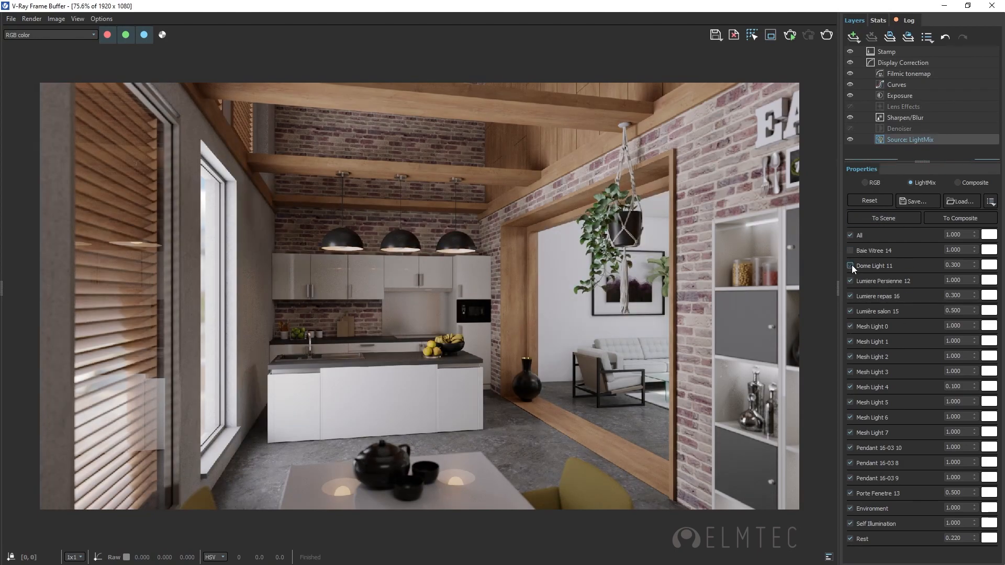
{"action": "left_click", "coordinate": [851, 265]}
{"action": "left_click", "coordinate": [850, 280]}
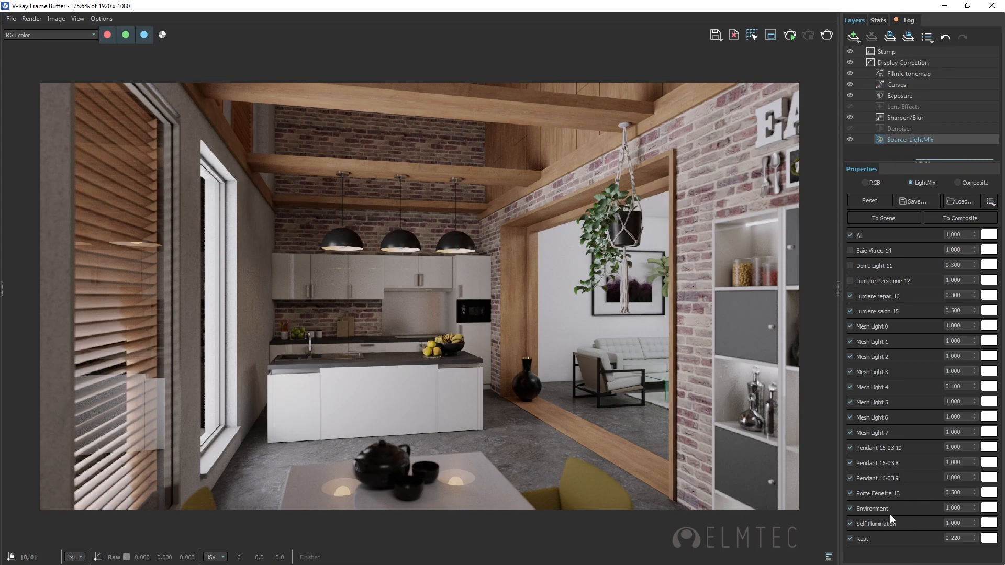
{"action": "left_click", "coordinate": [850, 493]}
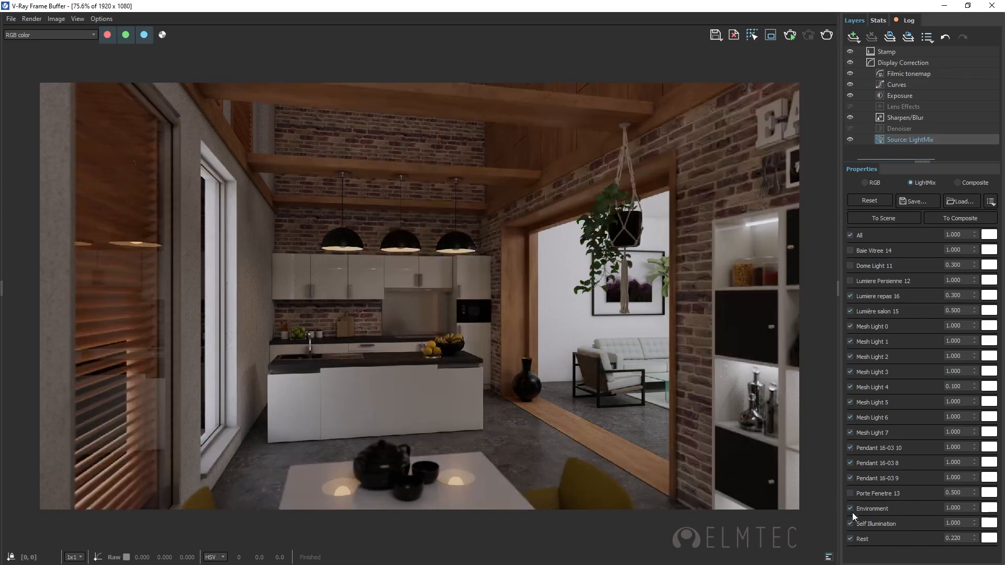
{"action": "left_click", "coordinate": [850, 538]}
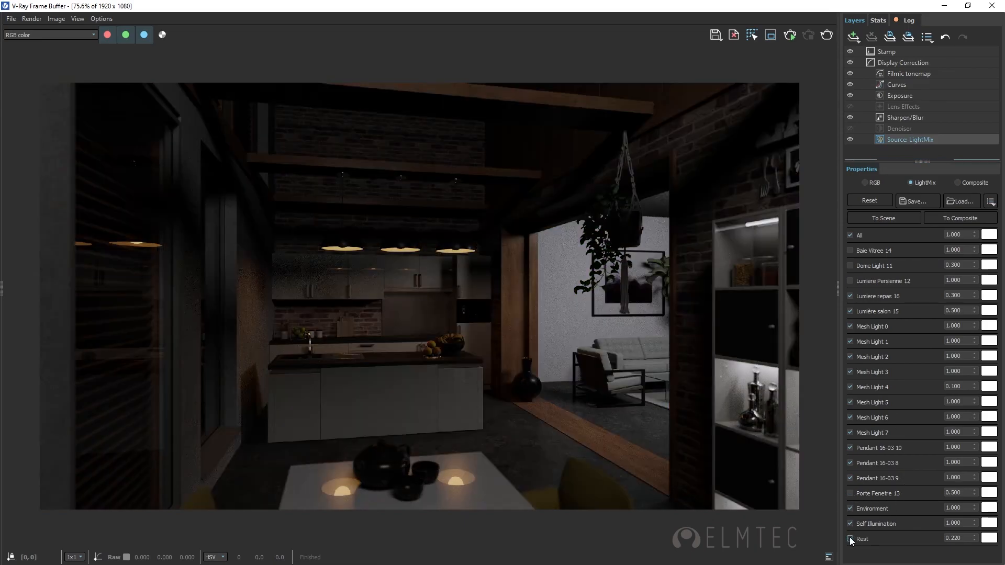
Step: Give the Lumière salon 15 light a warm tint with a color temperature of about 5102 K
{"action": "left_click", "coordinate": [989, 311]}
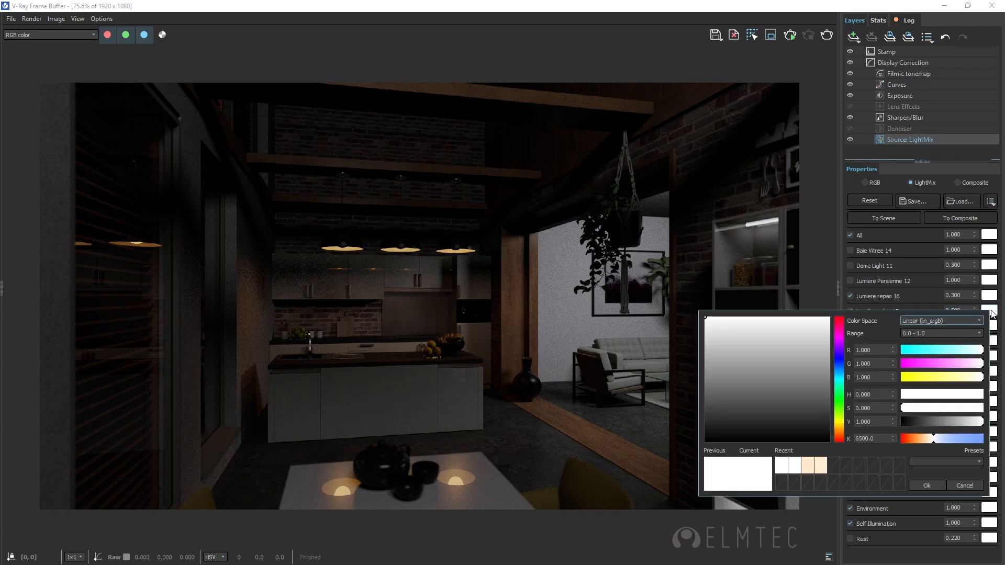
{"action": "left_click_drag", "start_coordinate": [932, 443], "coordinate": [925, 443]}
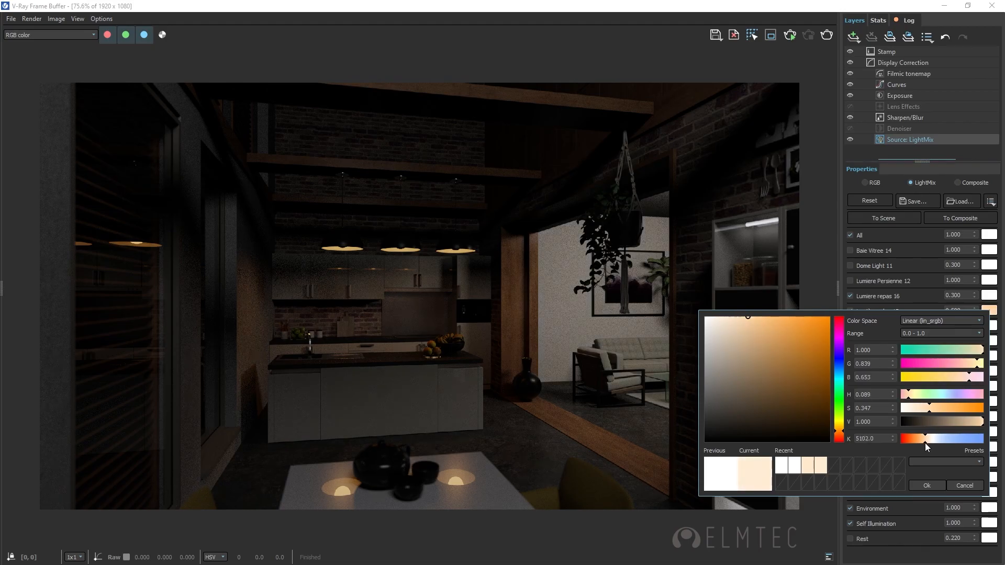
{"action": "left_click", "coordinate": [927, 486]}
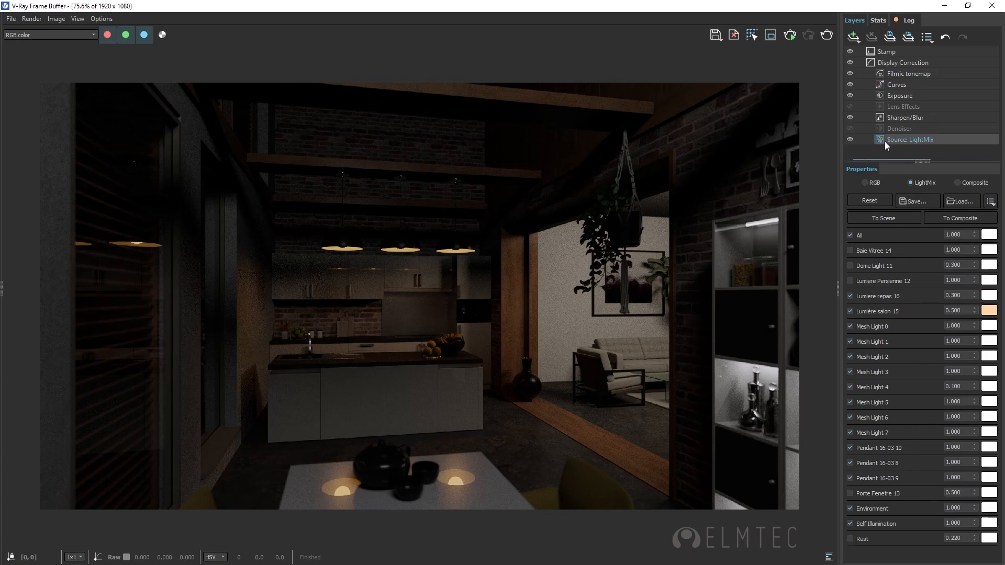
Step: Turn the Denoiser and Lens Effects layers back on for the night version of the render
{"action": "left_click", "coordinate": [896, 130]}
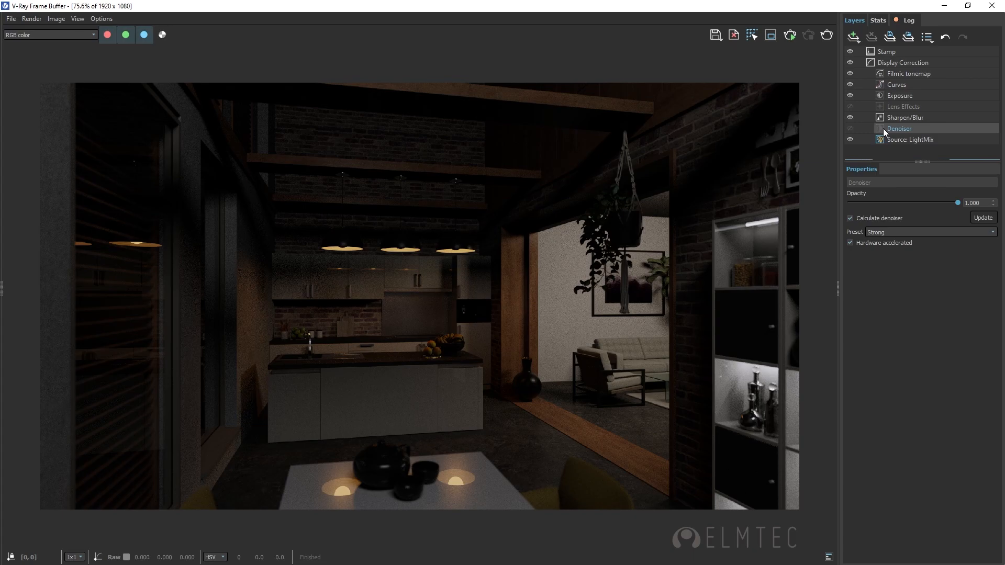
{"action": "left_click", "coordinate": [849, 128]}
{"action": "left_click", "coordinate": [850, 106]}
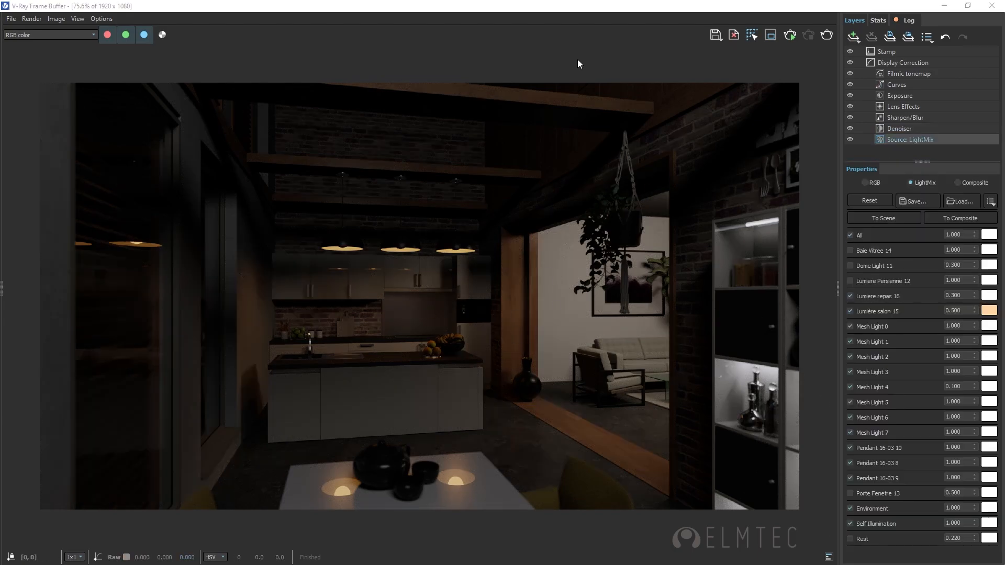
Step: Show the render history and save the current night version of the kitchen to it
{"action": "left_click", "coordinate": [5, 291]}
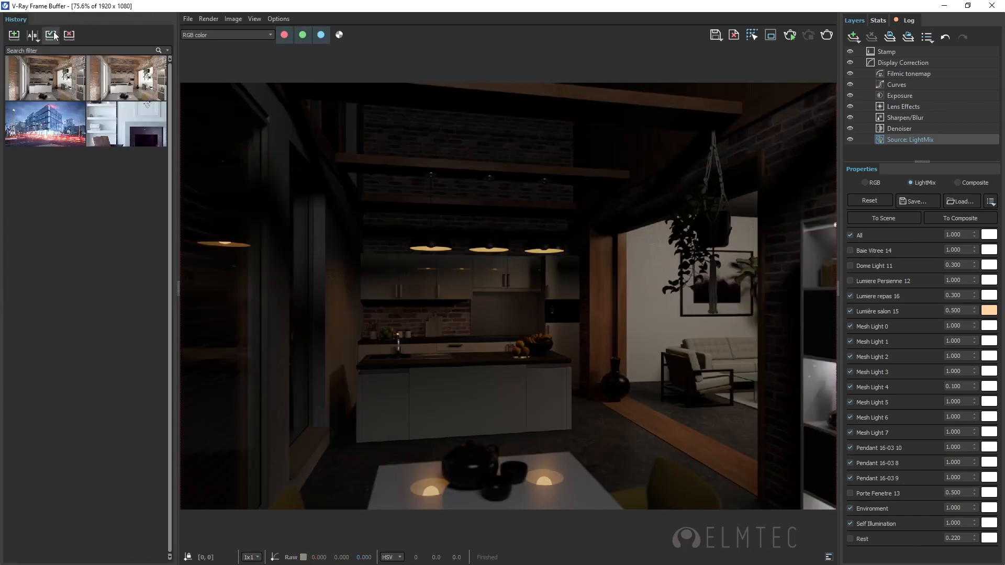
{"action": "left_click", "coordinate": [14, 35]}
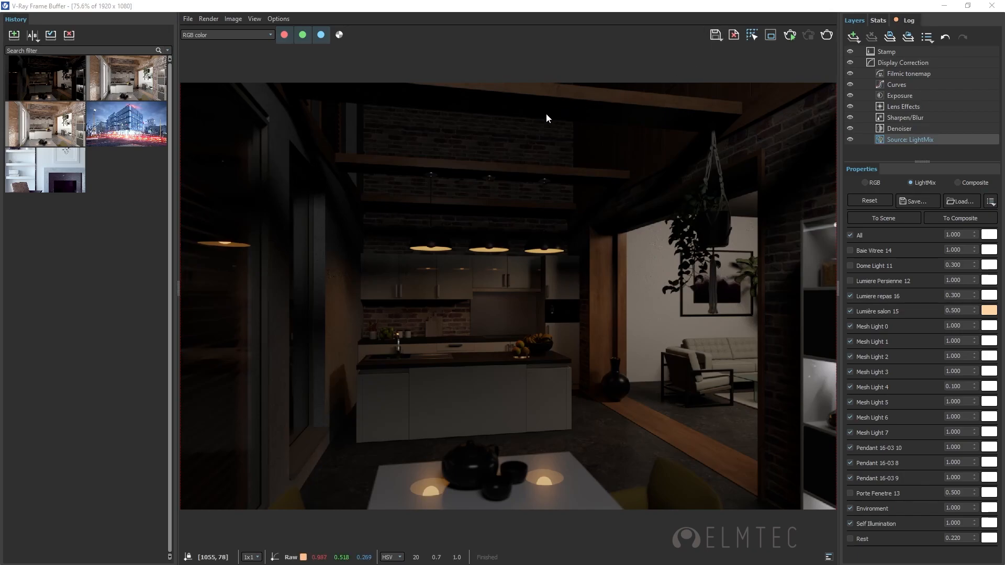
Step: Examine the options for saving image channels and the list of available render channels
{"action": "left_click", "coordinate": [718, 39]}
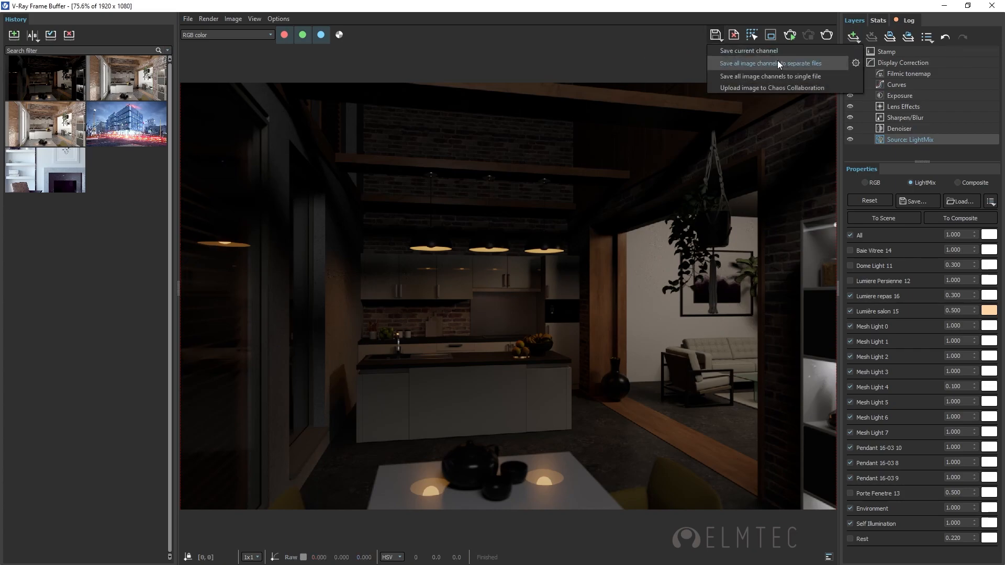
{"action": "left_click", "coordinate": [272, 35]}
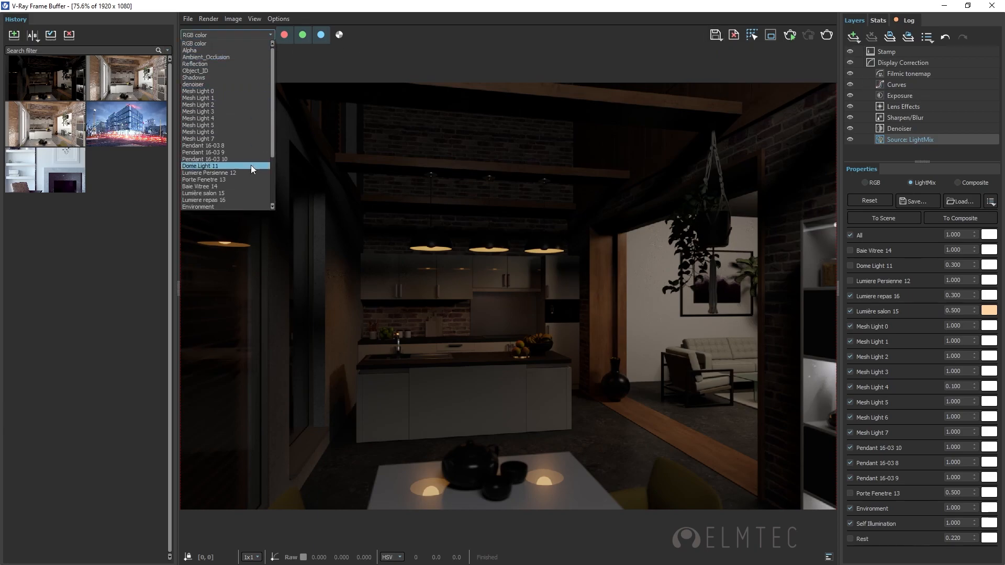
{"action": "left_click", "coordinate": [407, 43]}
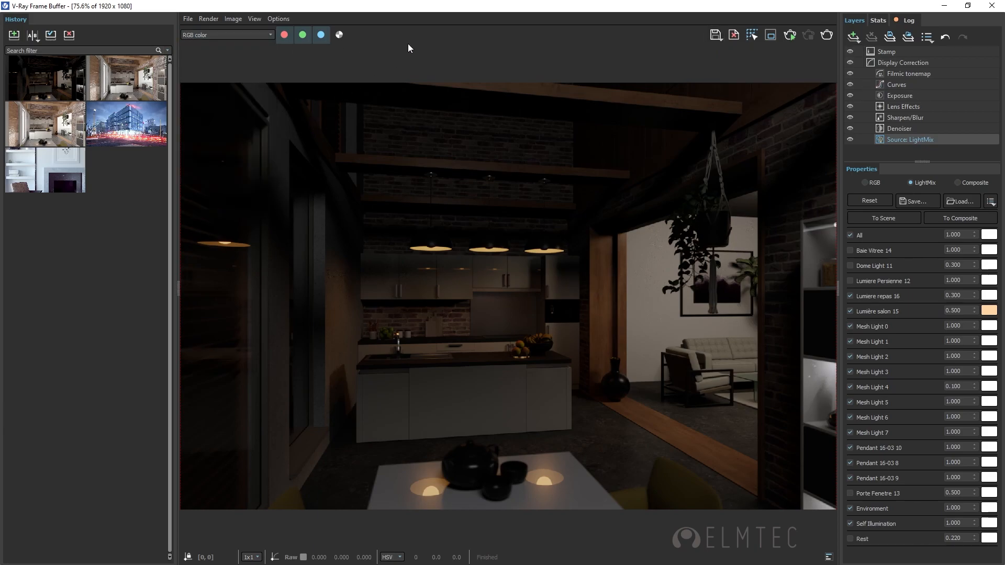